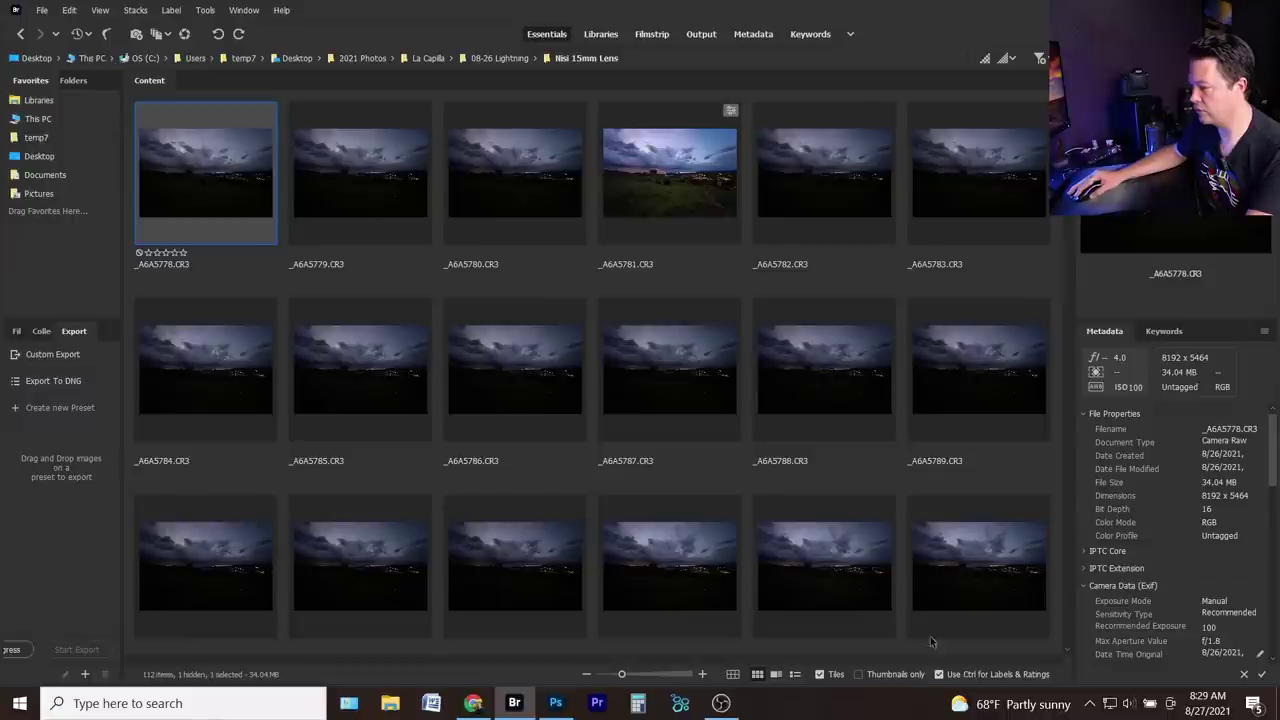
- Enlarge the thumbnails and compare the unedited _A6A5780.CR3 with the edited _A6A5781.CR3
left_click_drag(654, 678, 661, 678)
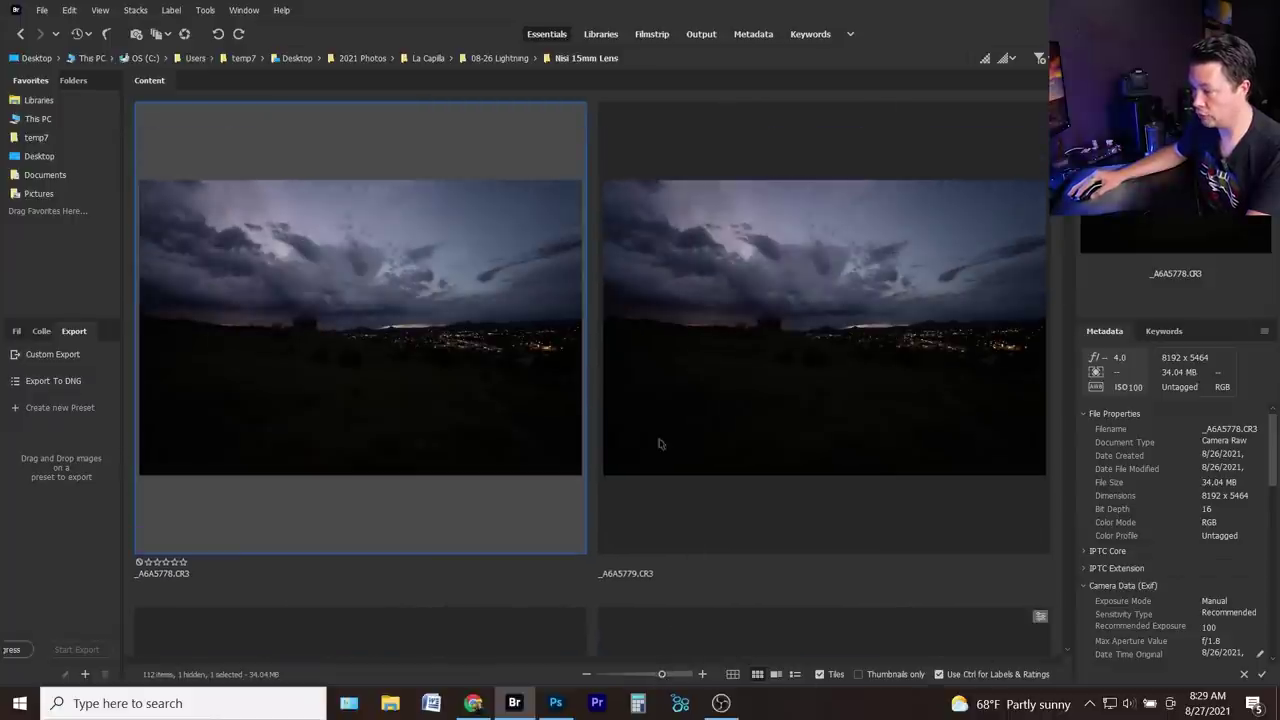
scroll(425, 354, "down", 5)
scroll(669, 358, "up", 3)
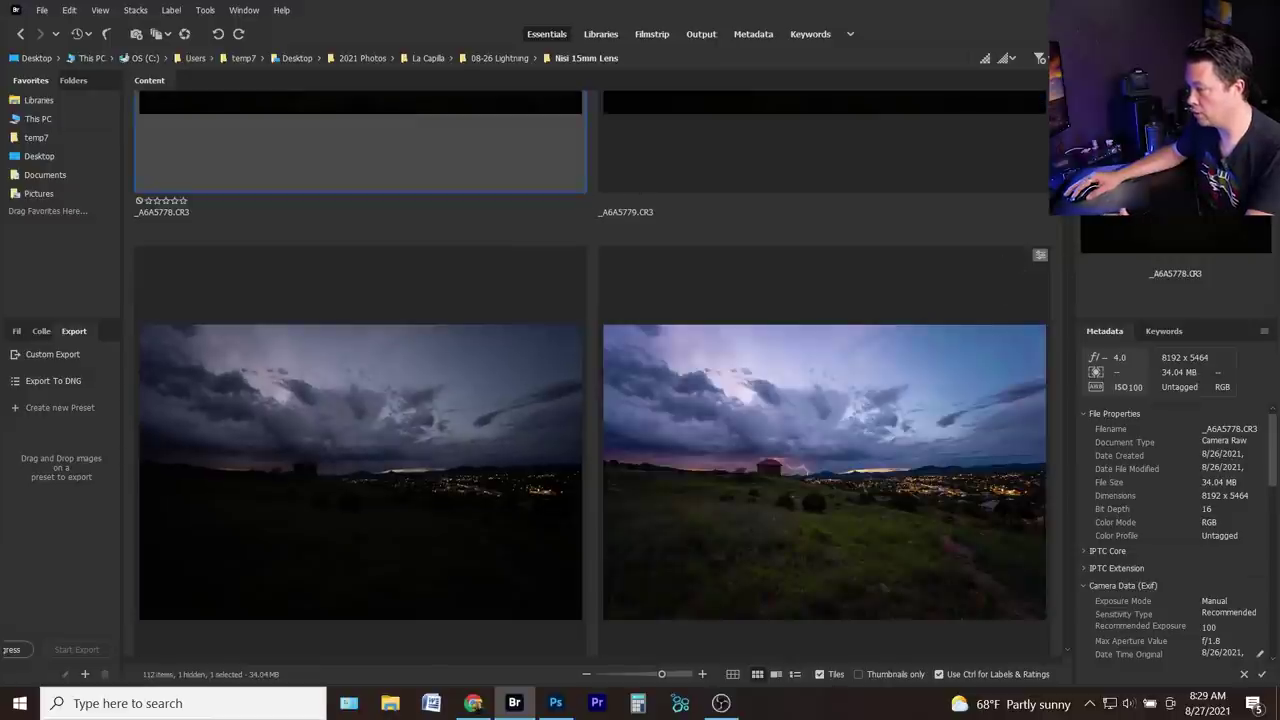
scroll(592, 370, "down", 1)
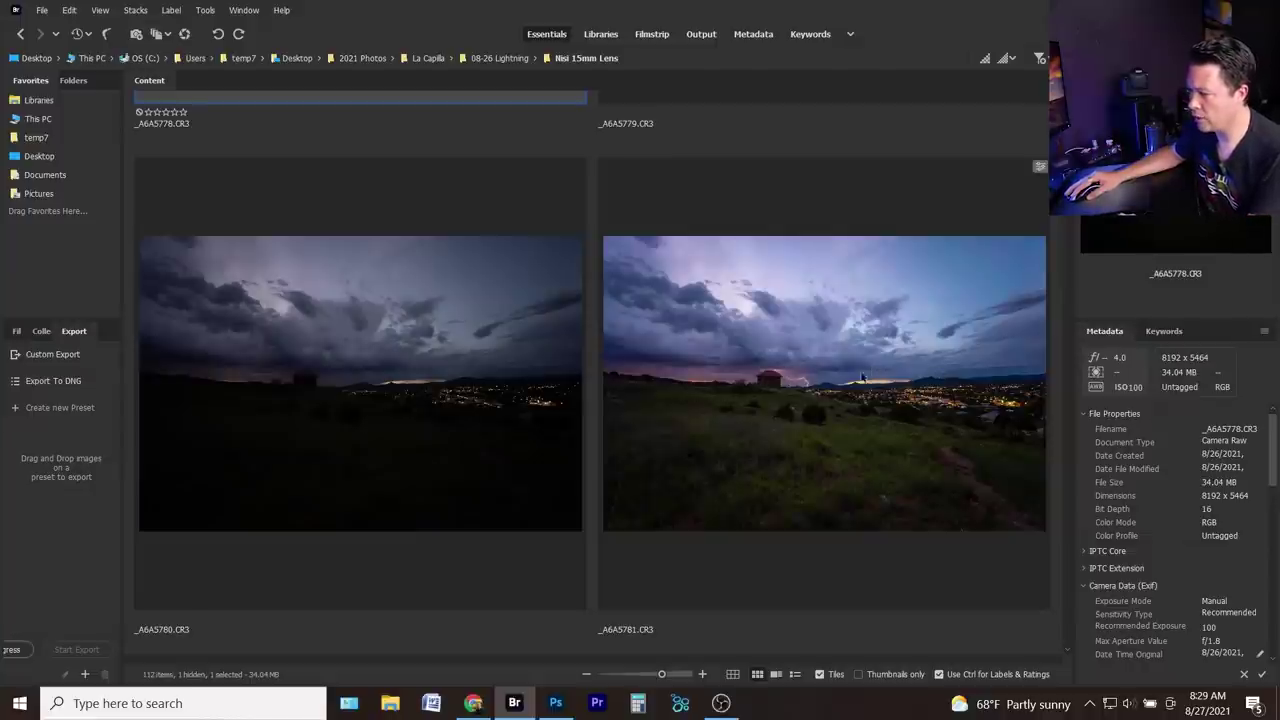
left_click(332, 393)
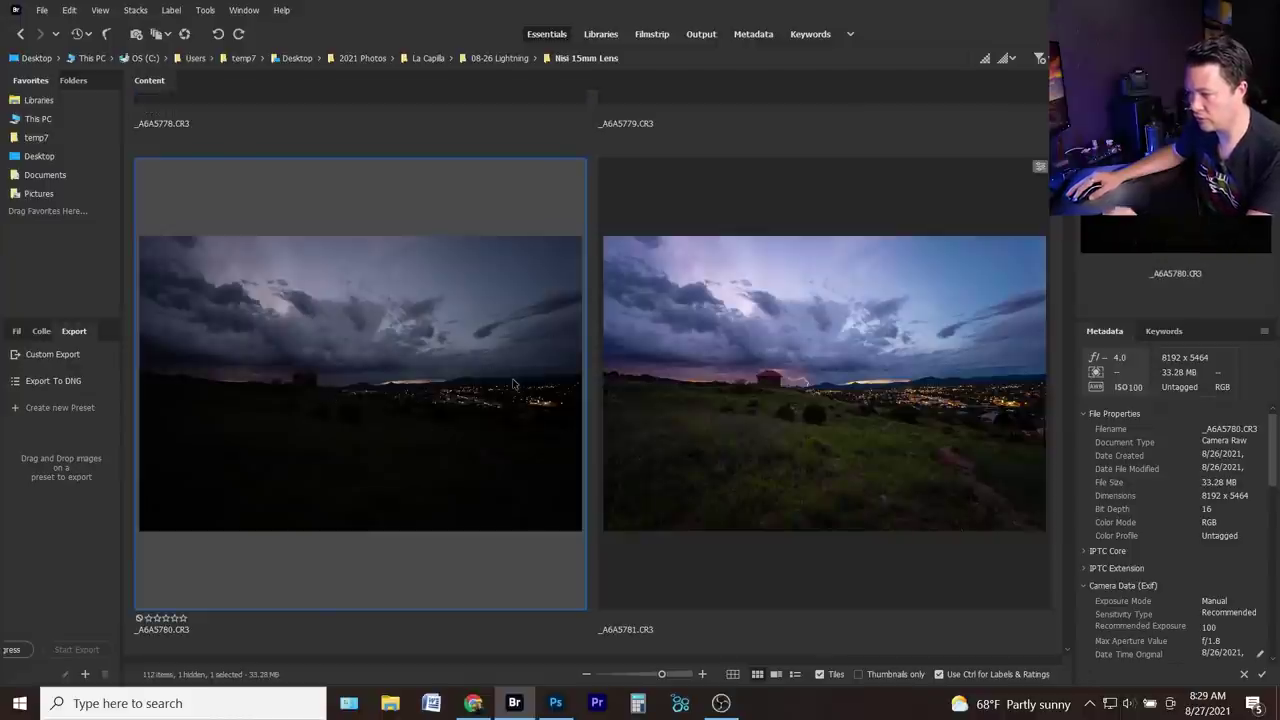
left_click(798, 398)
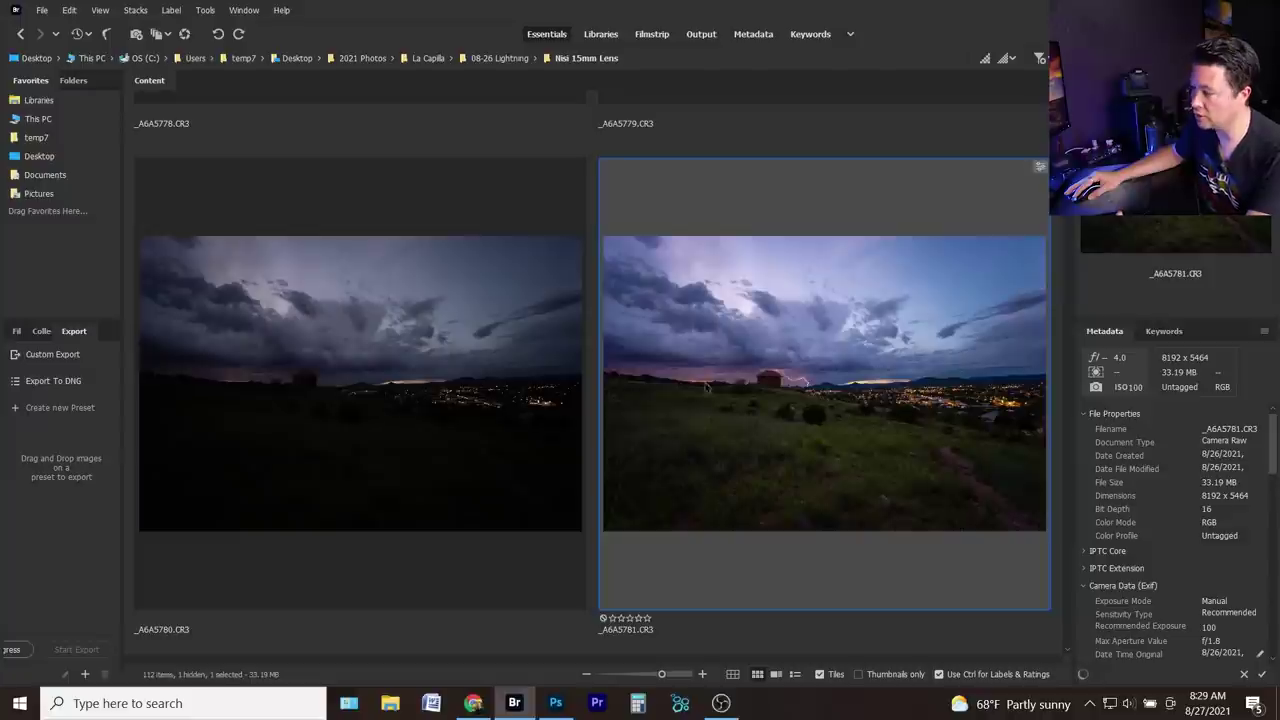
left_click(392, 391)
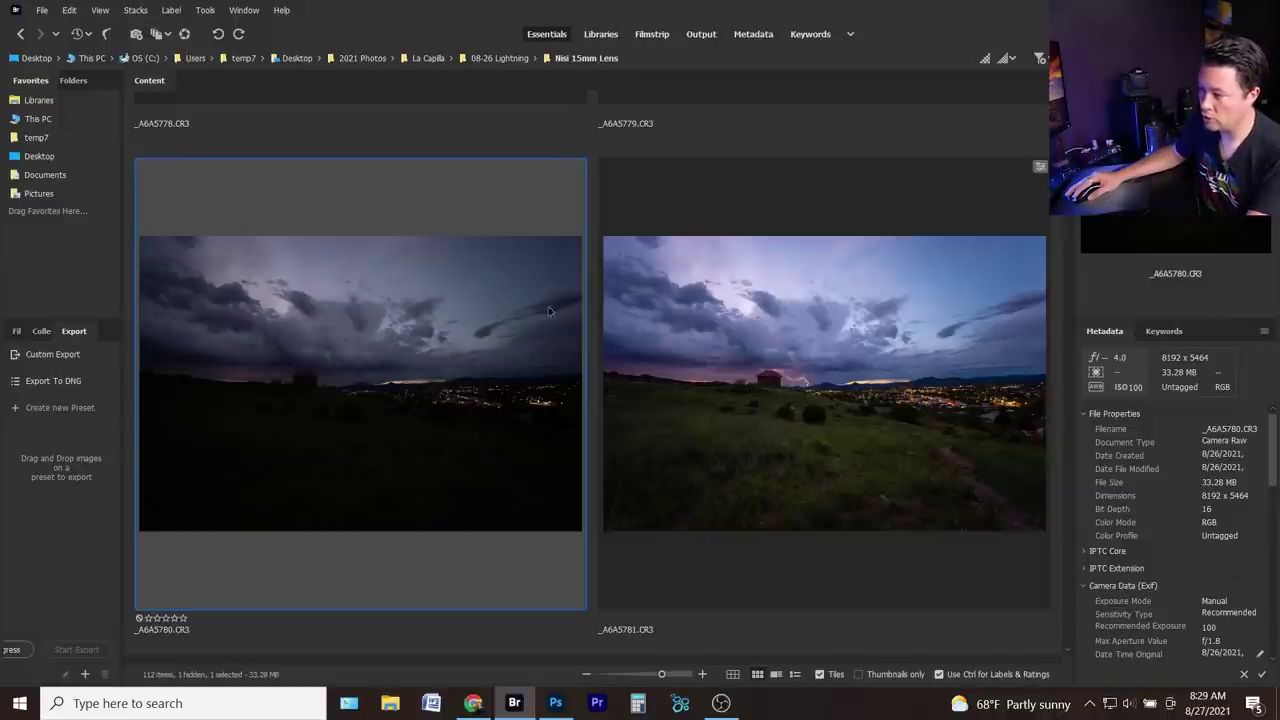
left_click(818, 366)
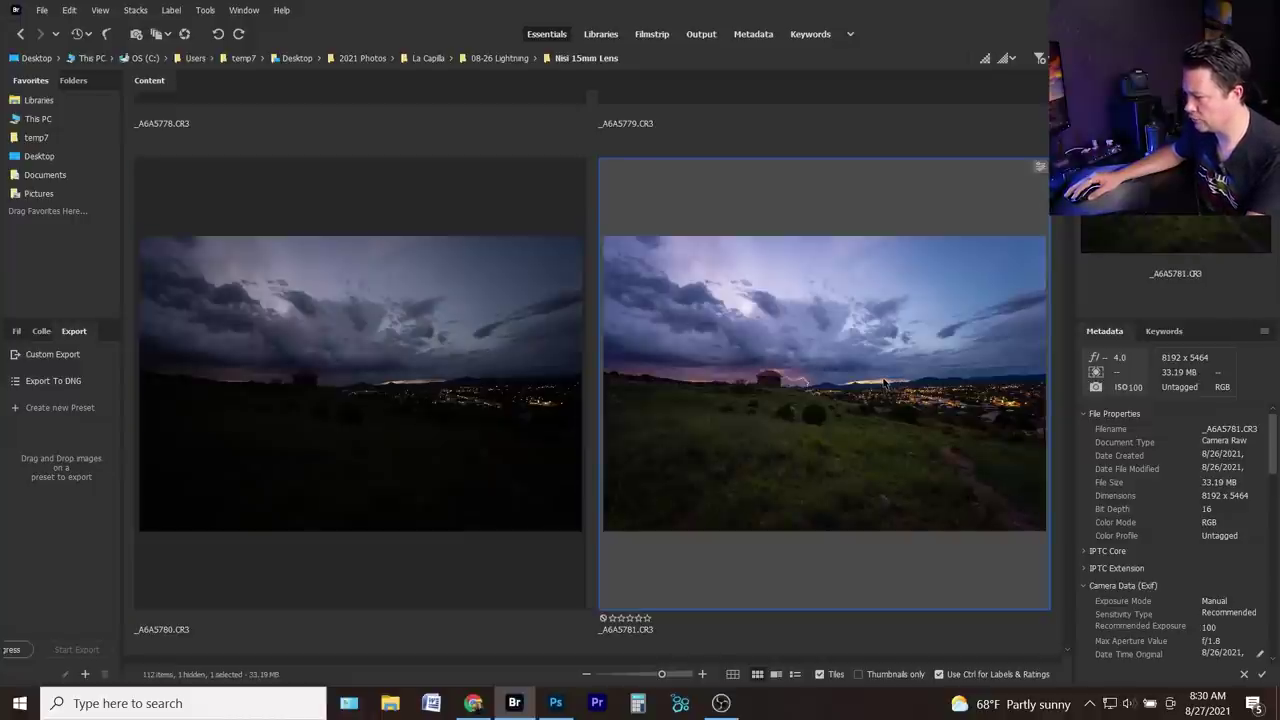
- Switch to Camera Raw in Photoshop and examine the town lights and lightning in _A6A5781.CR3 at 100%
key("alt+Tab")
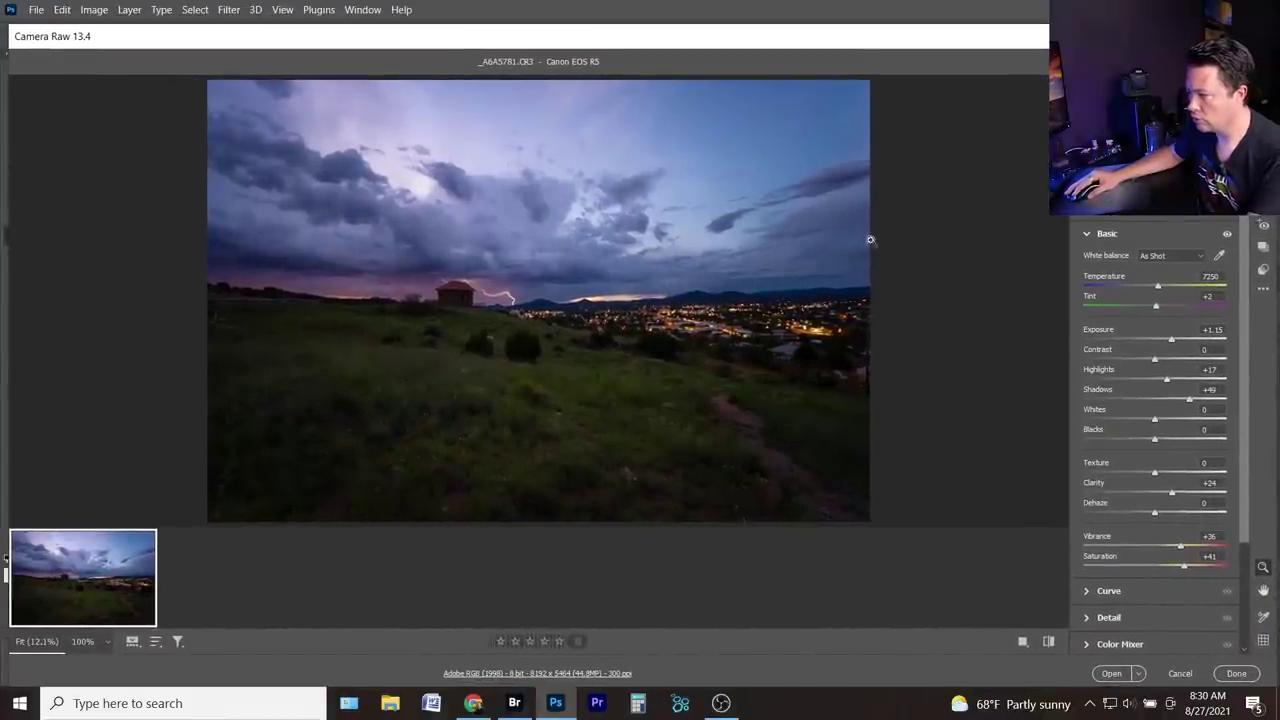
mouse_move(560, 37)
left_mouse_down()
mouse_move(543, 31)
mouse_move(572, 22)
mouse_move(560, 23)
left_mouse_up()
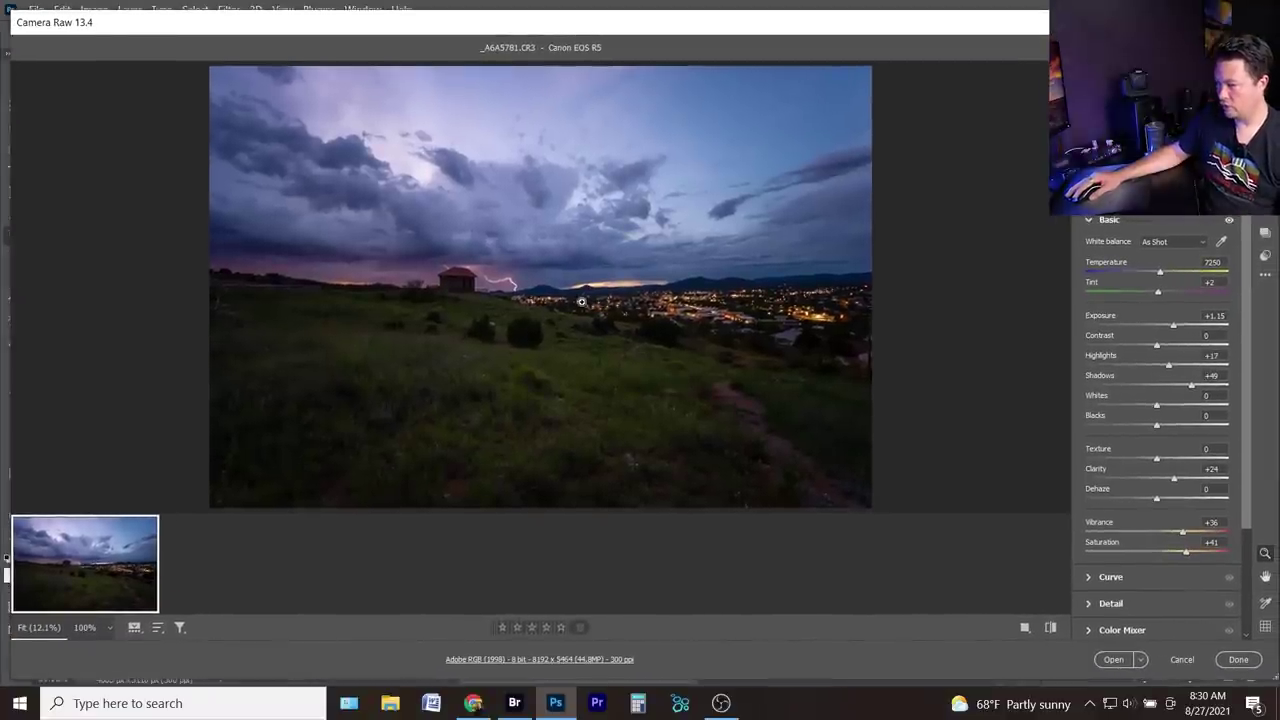
left_click(620, 300)
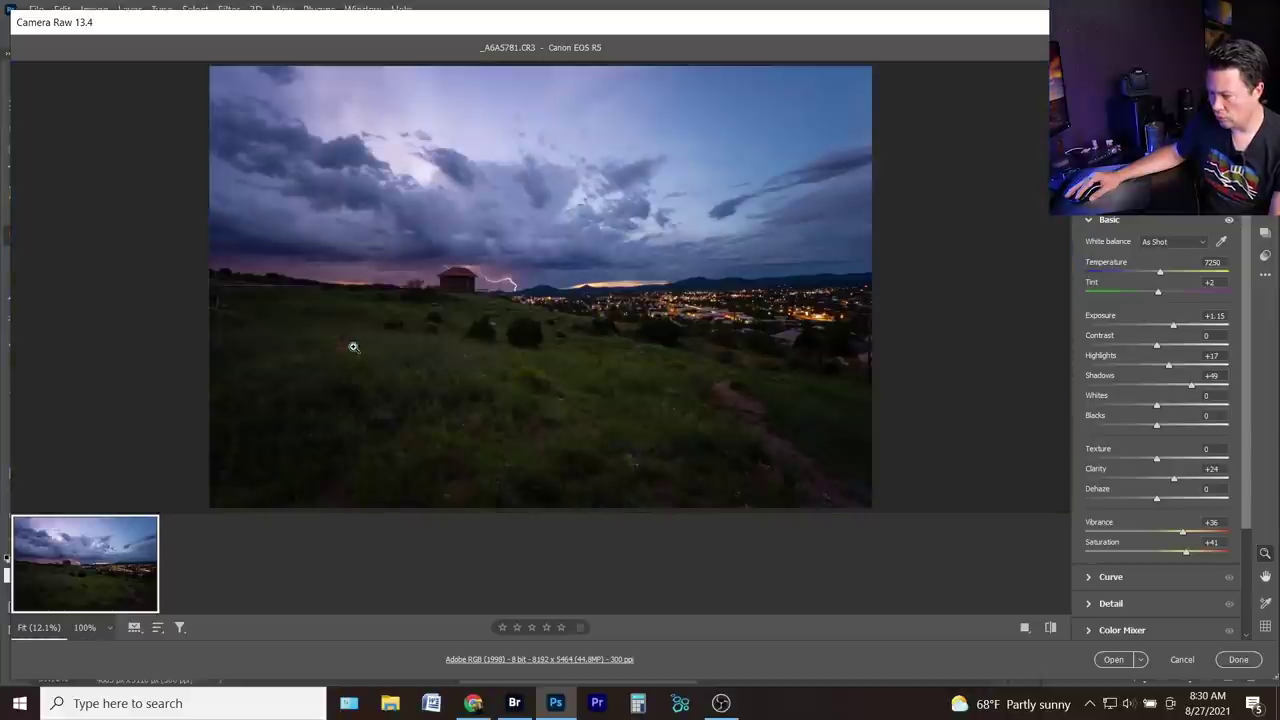
left_click(593, 304)
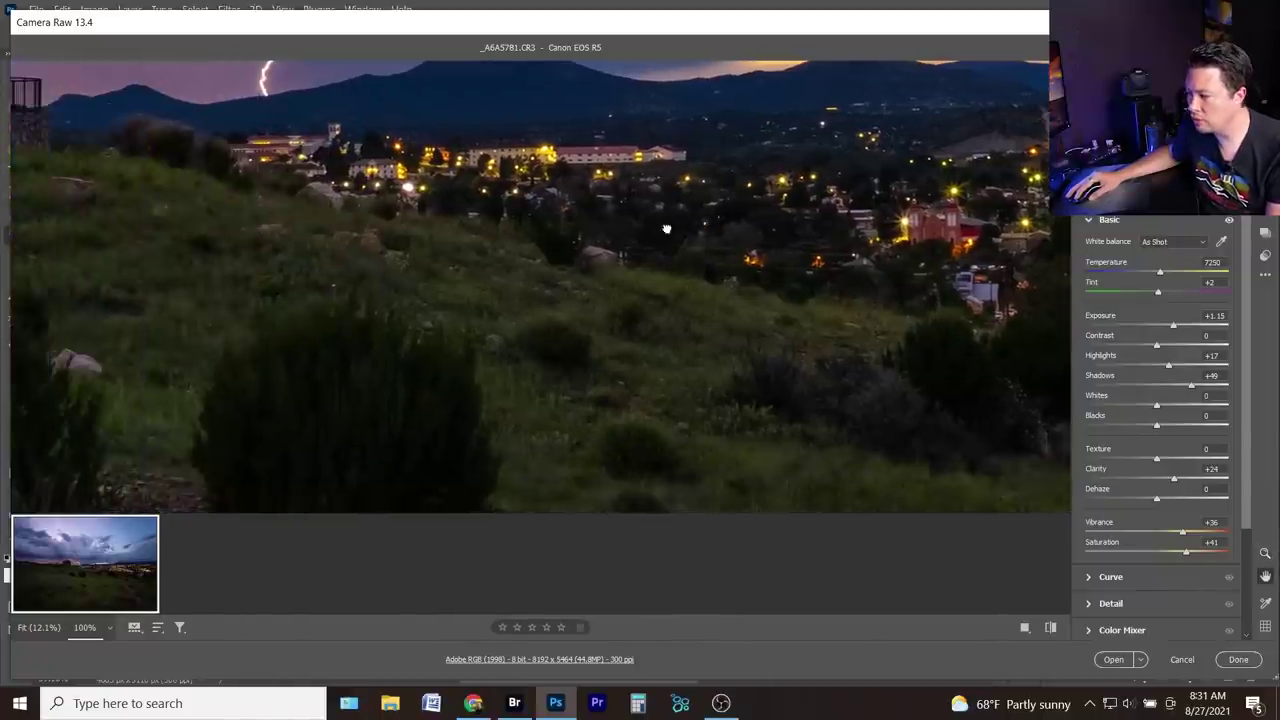
double_click(322, 346)
left_click_drag(322, 346, 303, 391)
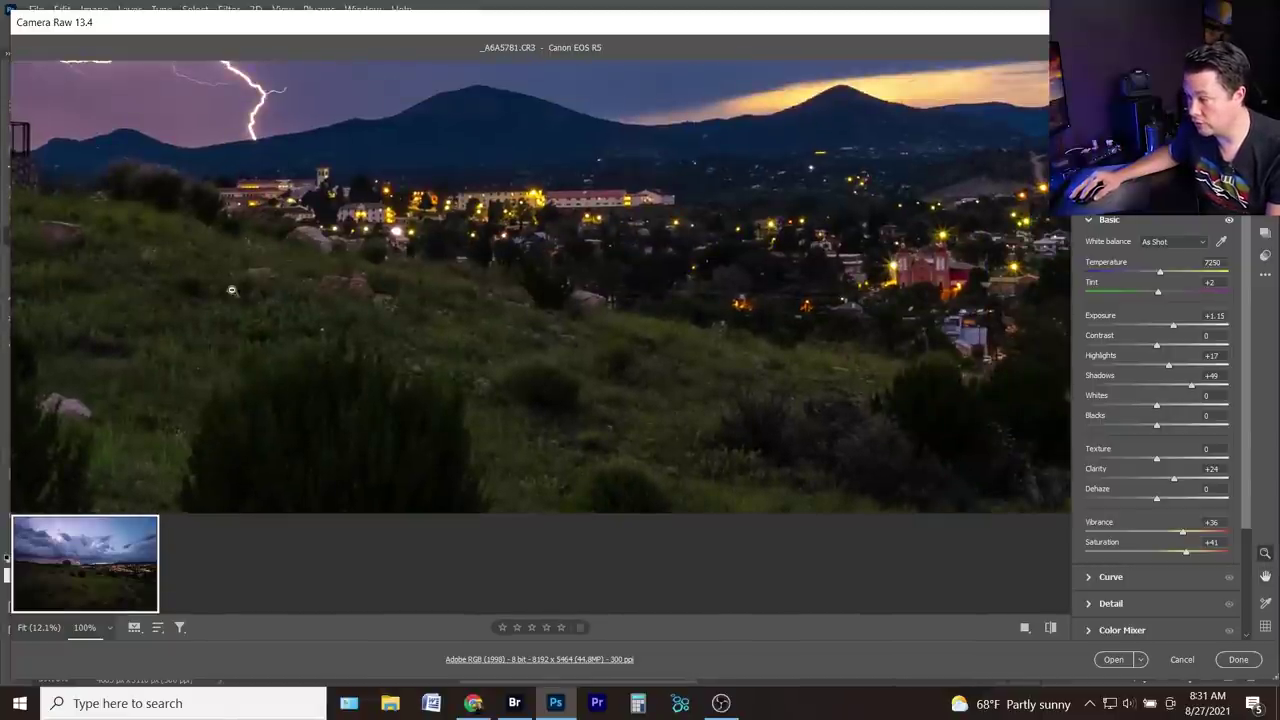
left_click_drag(125, 259, 714, 406)
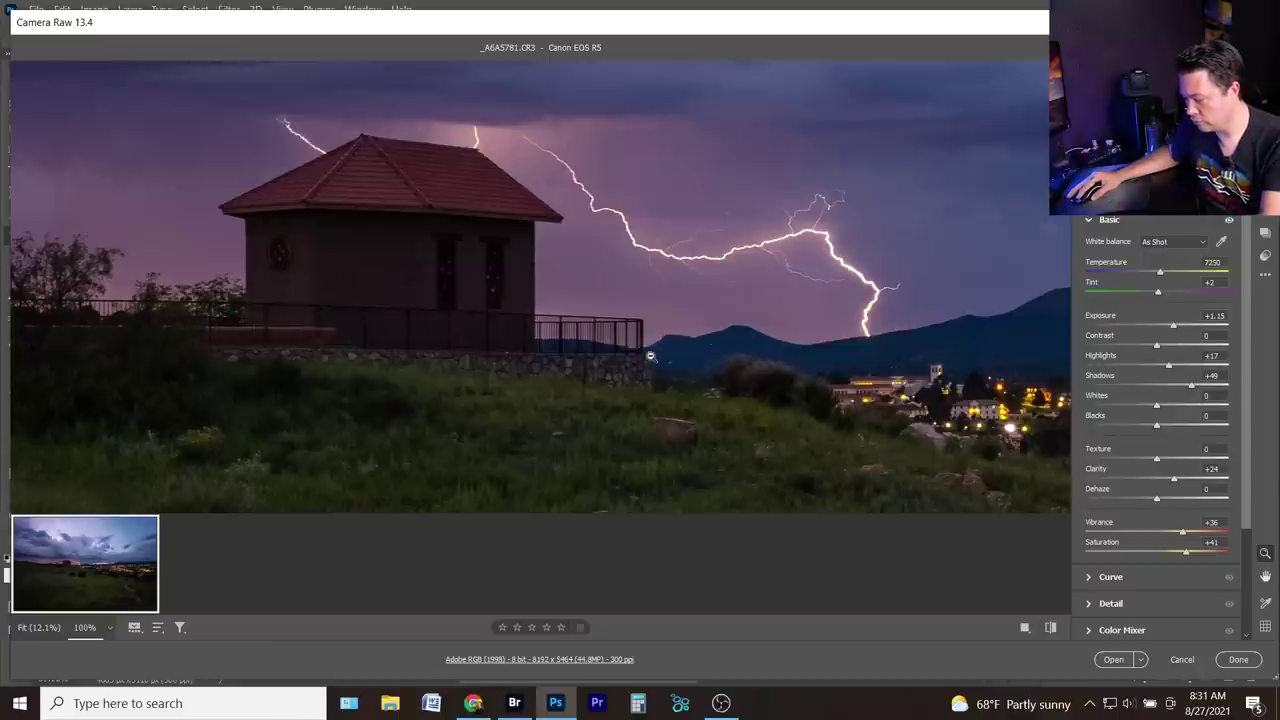
- Examine the horizon out to the photo's left edge and the dark foreground corner below, then fit the whole photo in view
left_click_drag(158, 270, 663, 243)
left_click_drag(237, 266, 666, 303)
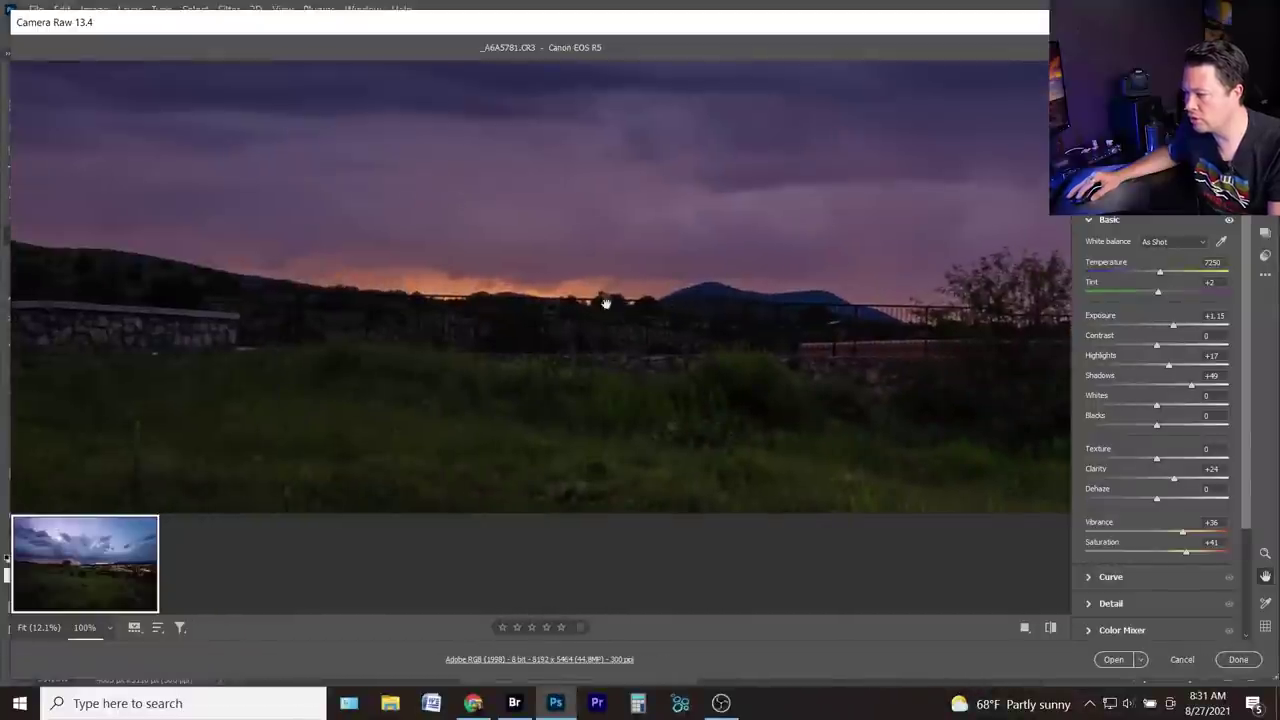
left_click_drag(244, 281, 771, 360)
left_click_drag(389, 329, 391, 389)
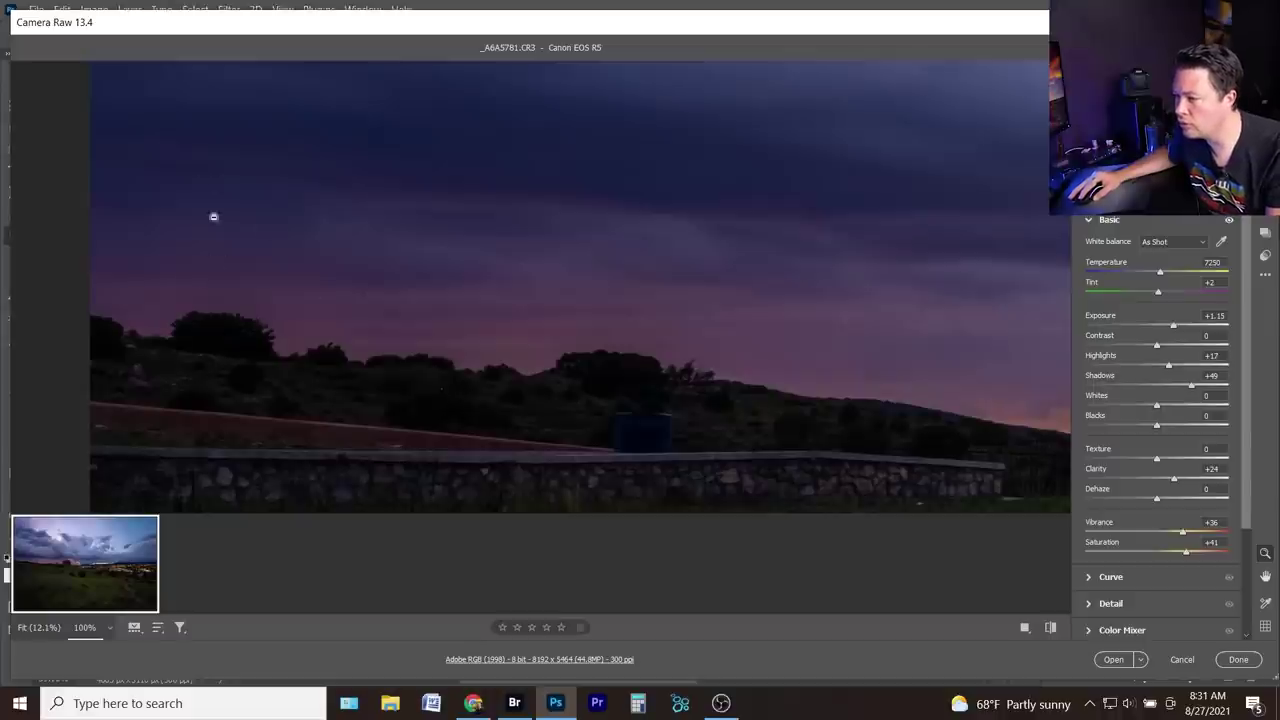
scroll(226, 317, "up", 1)
left_click_drag(320, 403, 366, 169)
key("z")
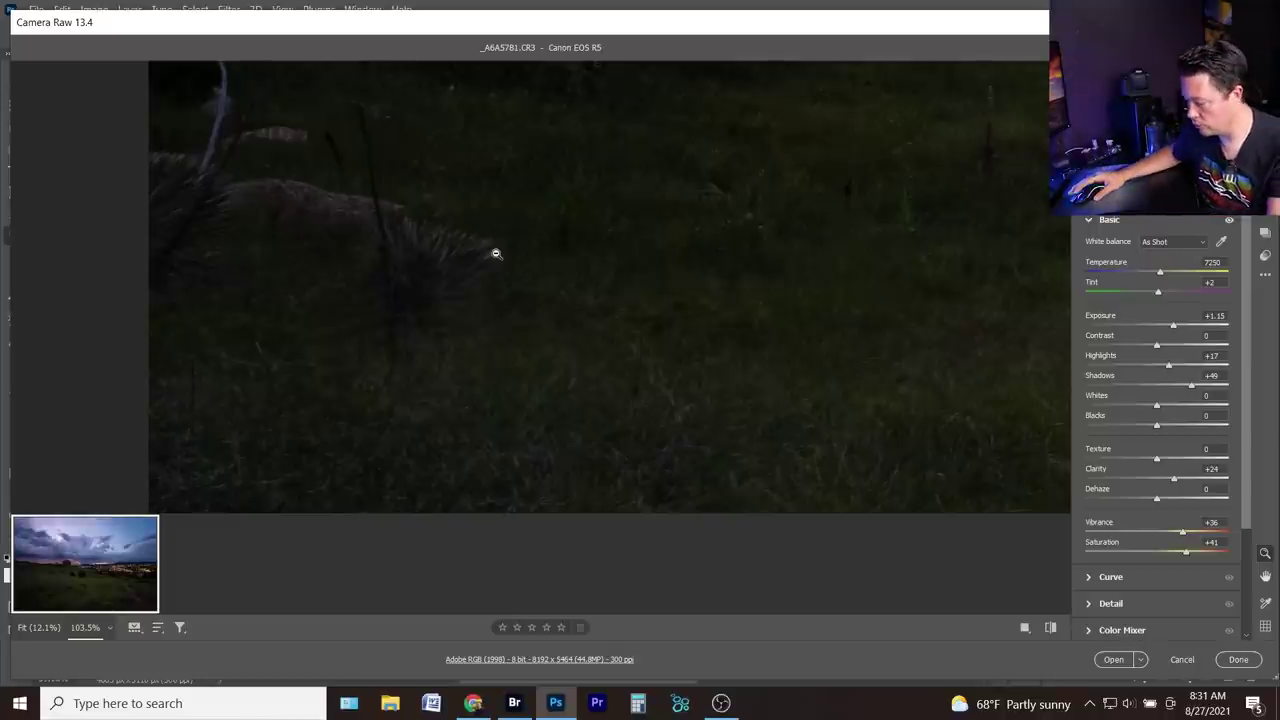
key("ctrl+0")
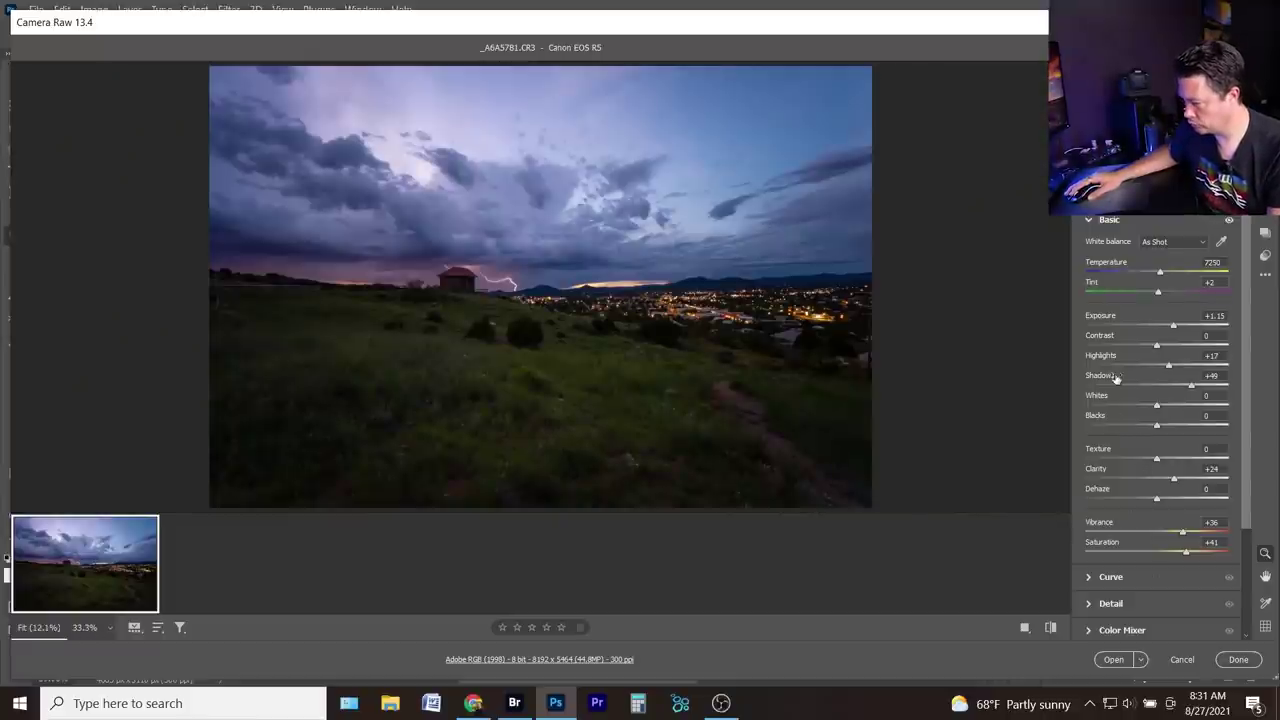
- Set the manual Optics vignette correction to +36 and compare the photo with and without the optics correction
scroll(1118, 380, "down", 3)
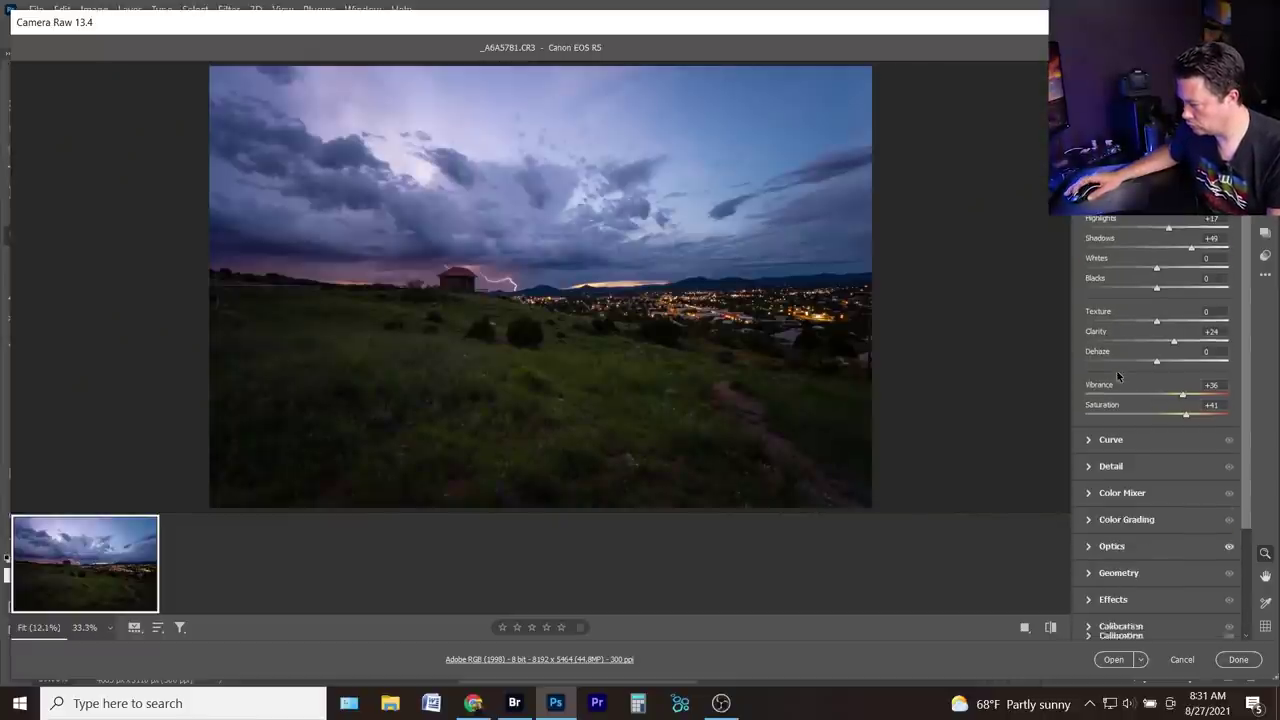
left_click(1089, 546)
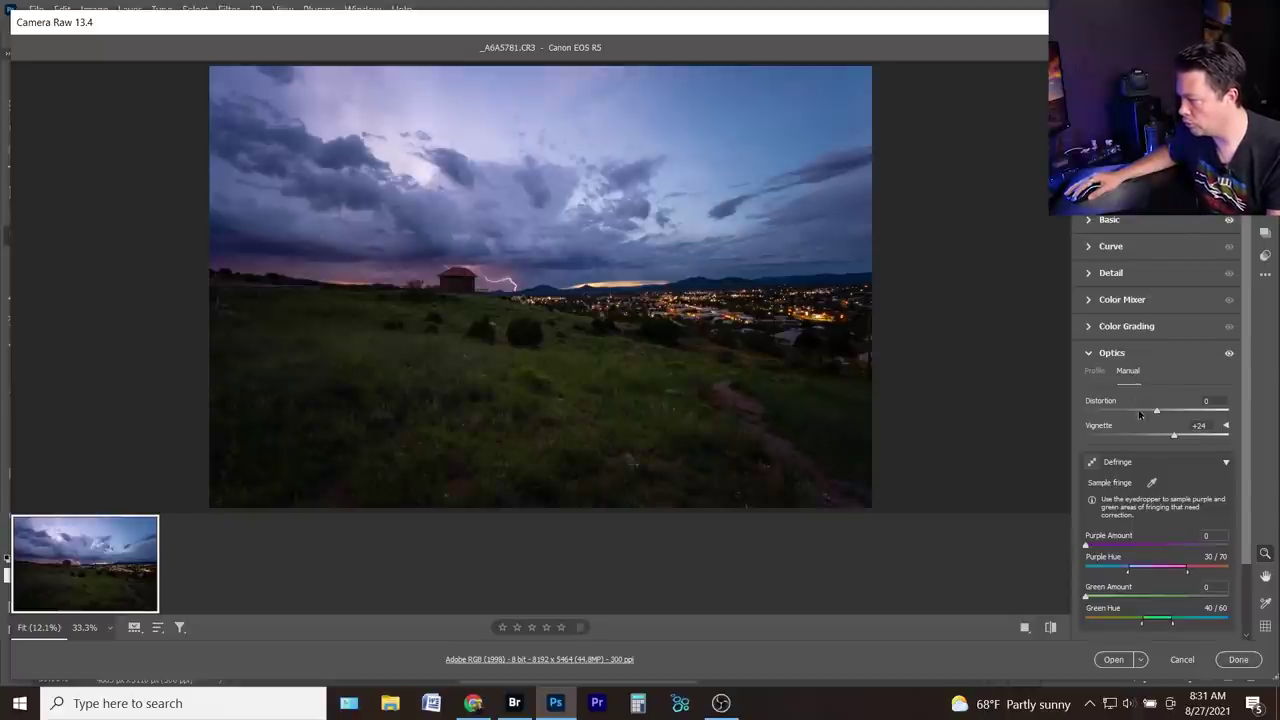
mouse_move(1172, 436)
left_mouse_down()
mouse_move(1193, 436)
mouse_move(1180, 433)
left_mouse_up()
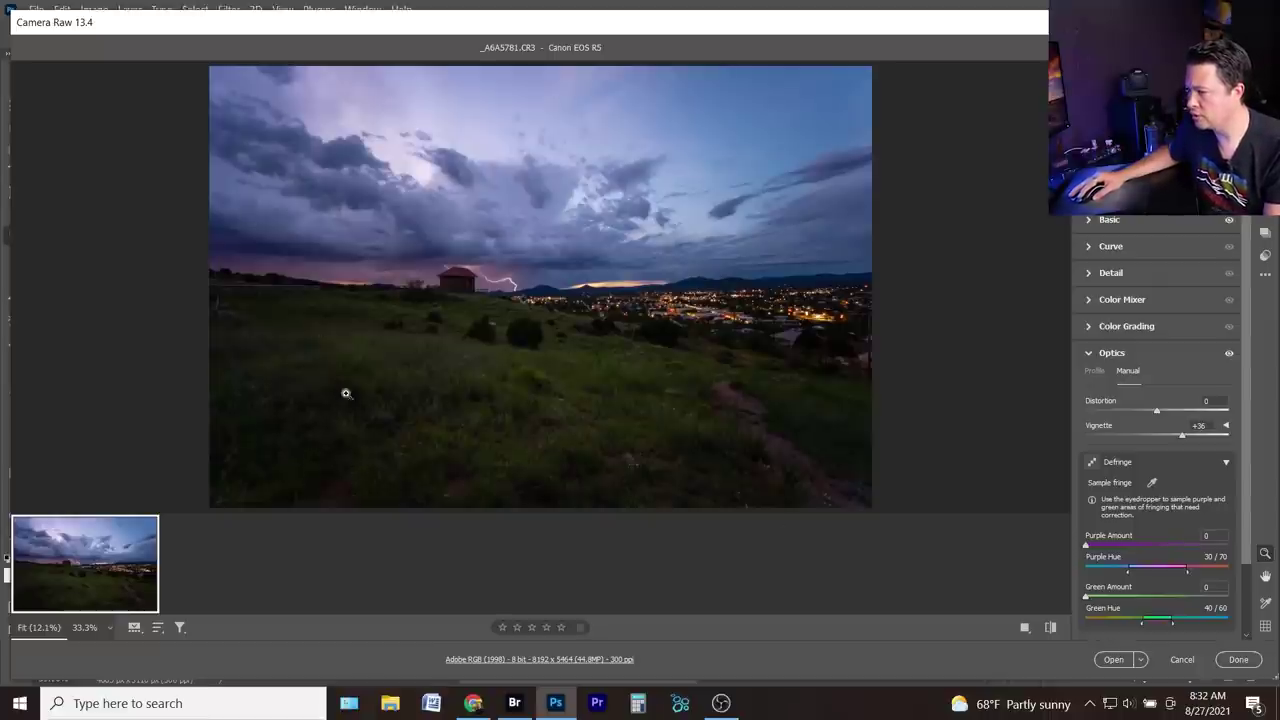
left_click(1229, 354)
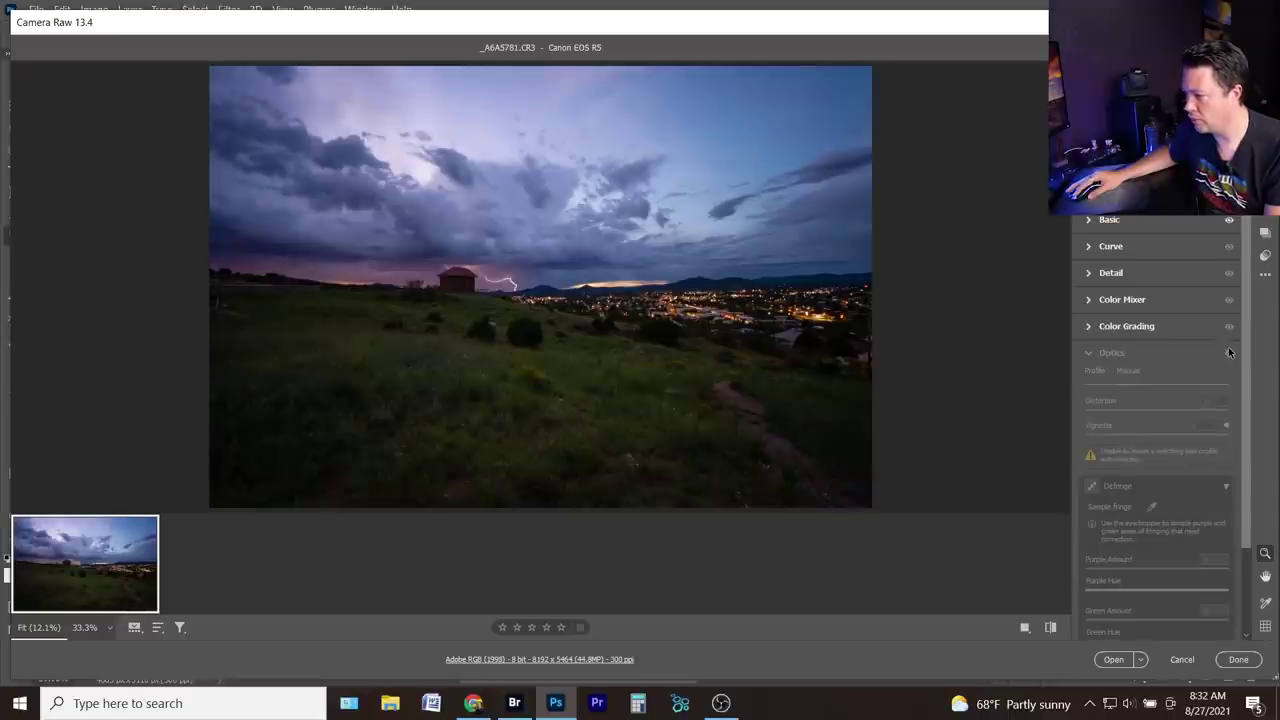
left_click(1229, 353)
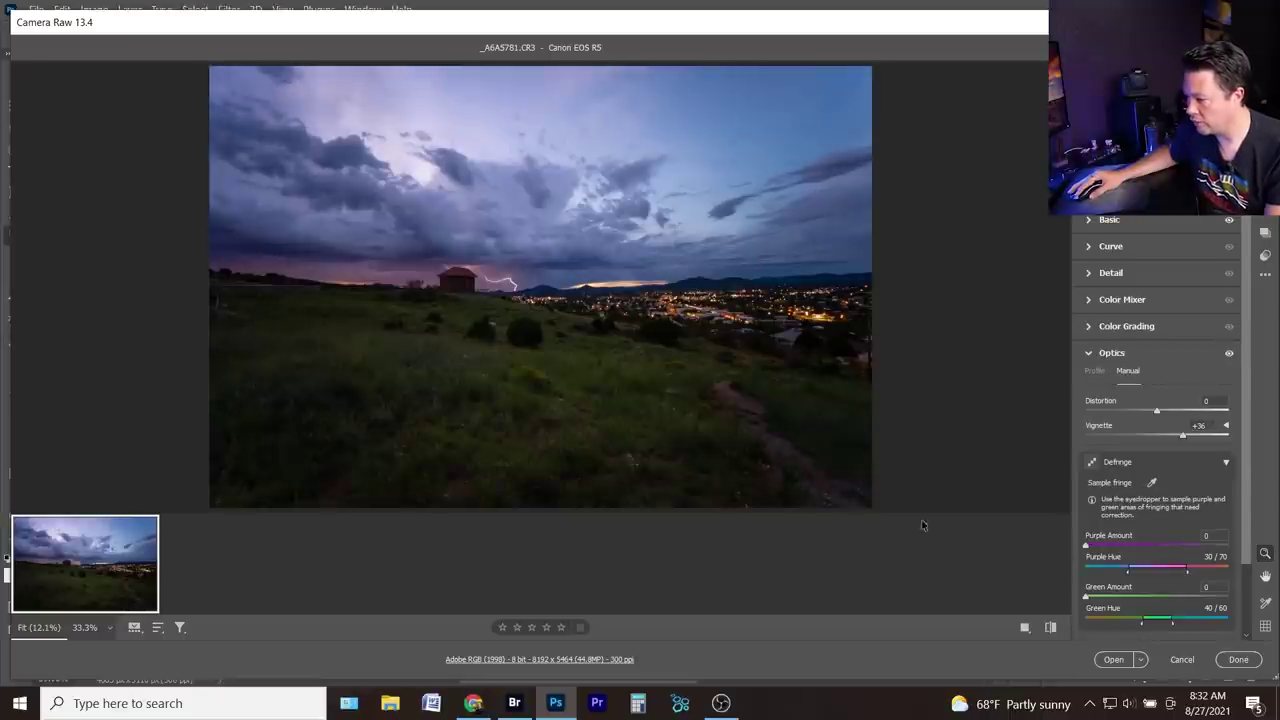
left_click(1228, 354)
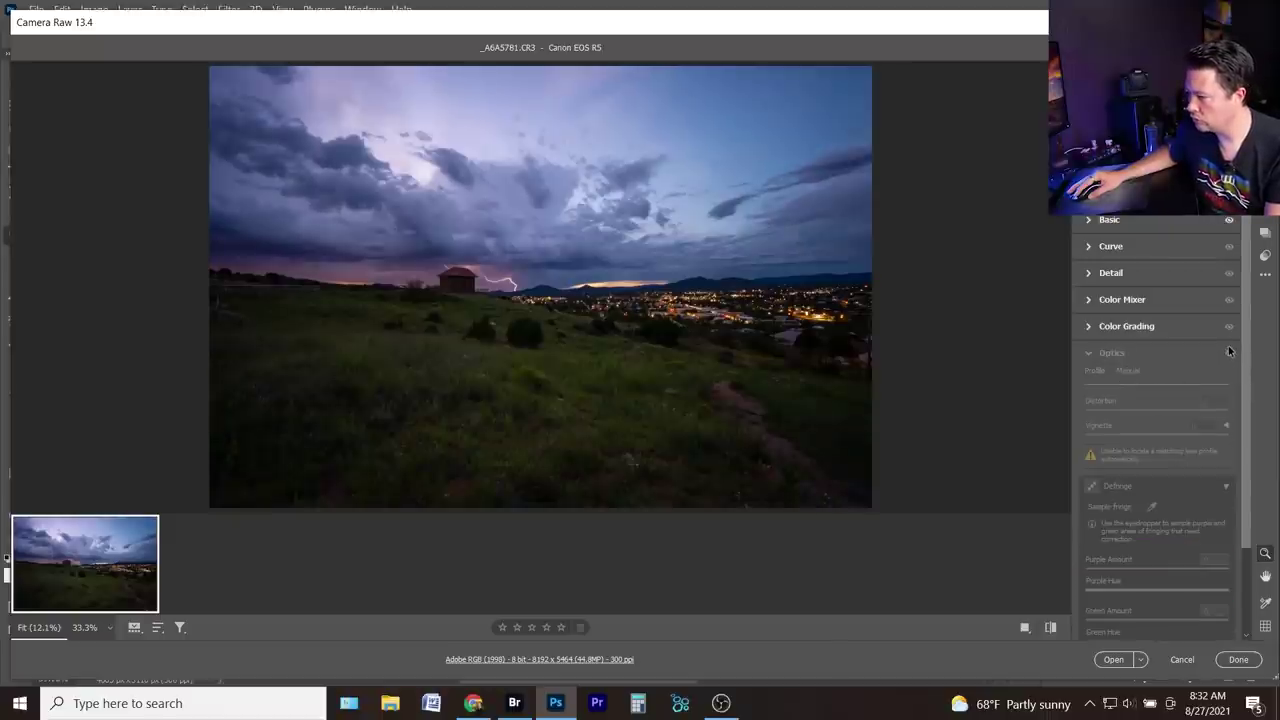
left_click(1229, 352)
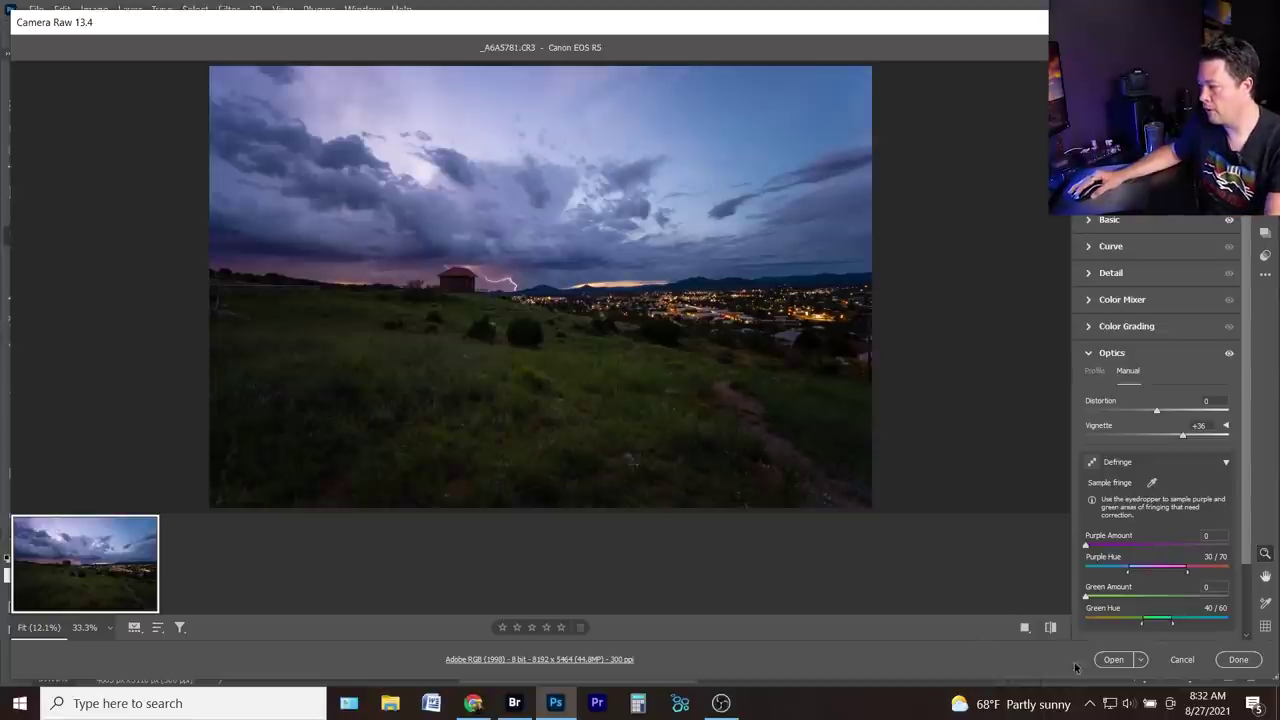
- Review the Basic adjustments and open the raw photo as a Photoshop document, fitted to the window
left_click(1108, 222)
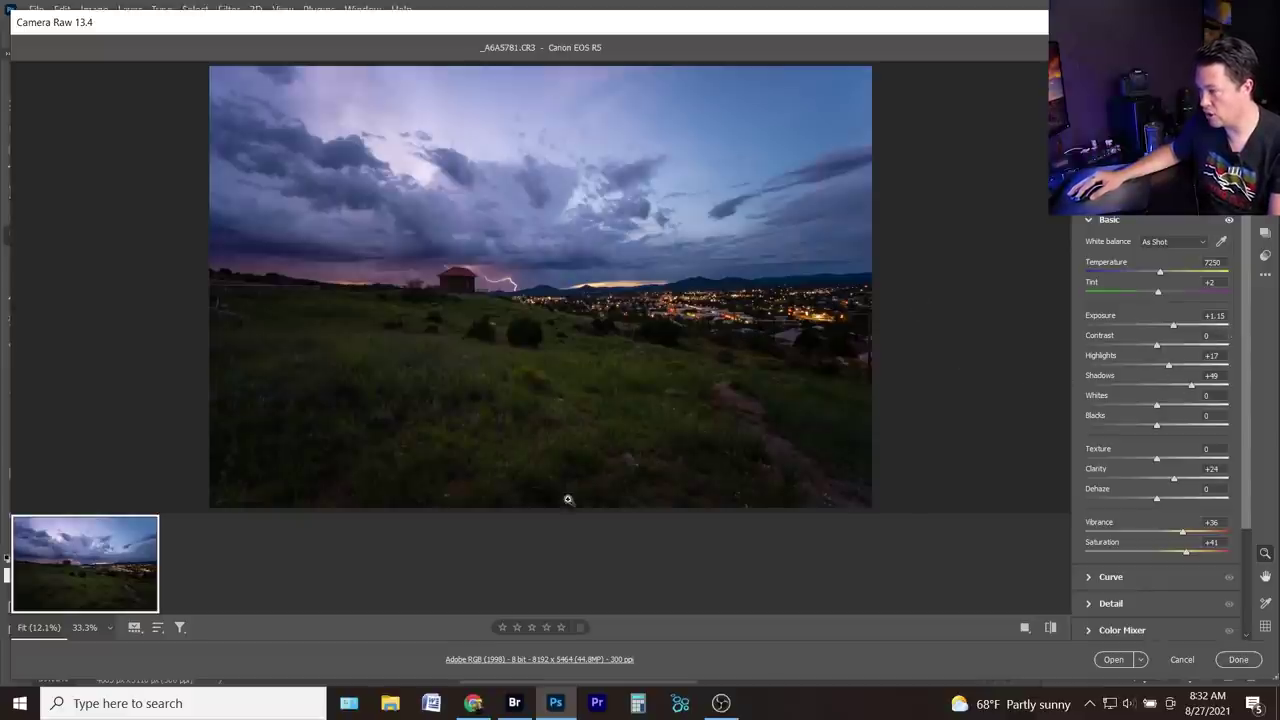
left_click(1113, 660)
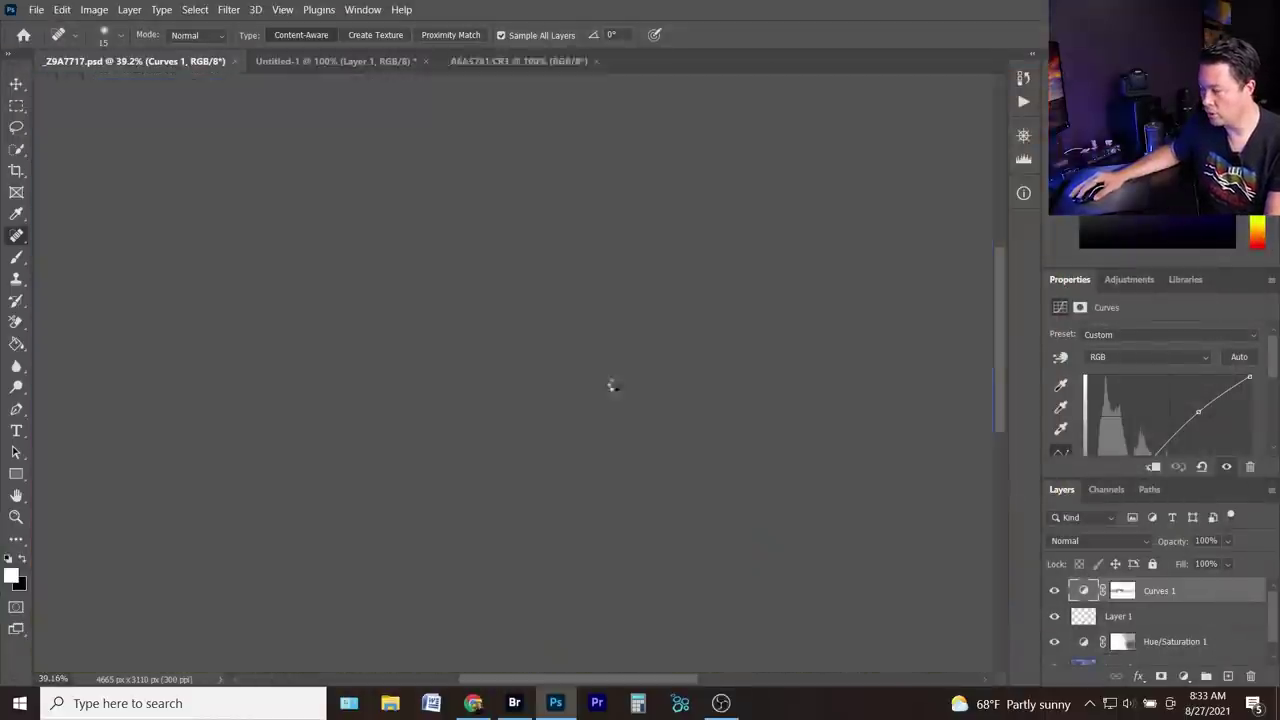
key("ctrl+0")
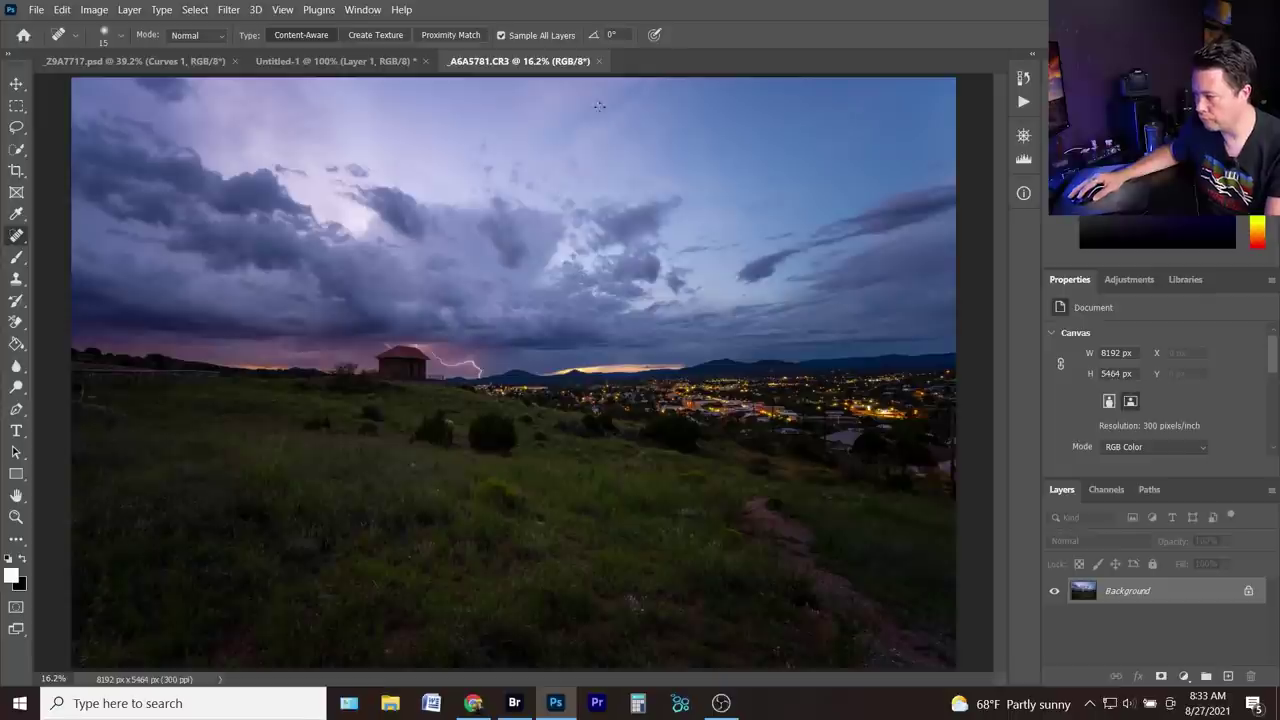
- Crop the photo to a 16:9 ratio at about 5500 x 3094 px around the building, lightning and town
left_click(15, 172)
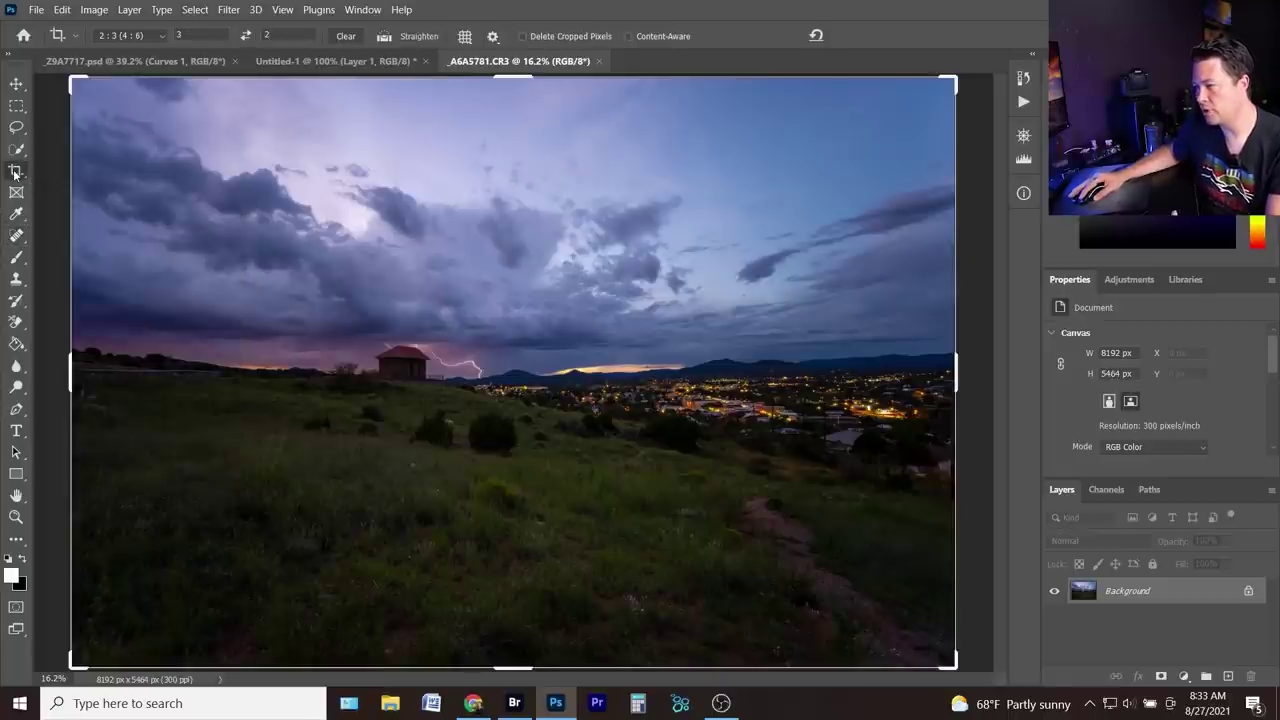
left_click(146, 36)
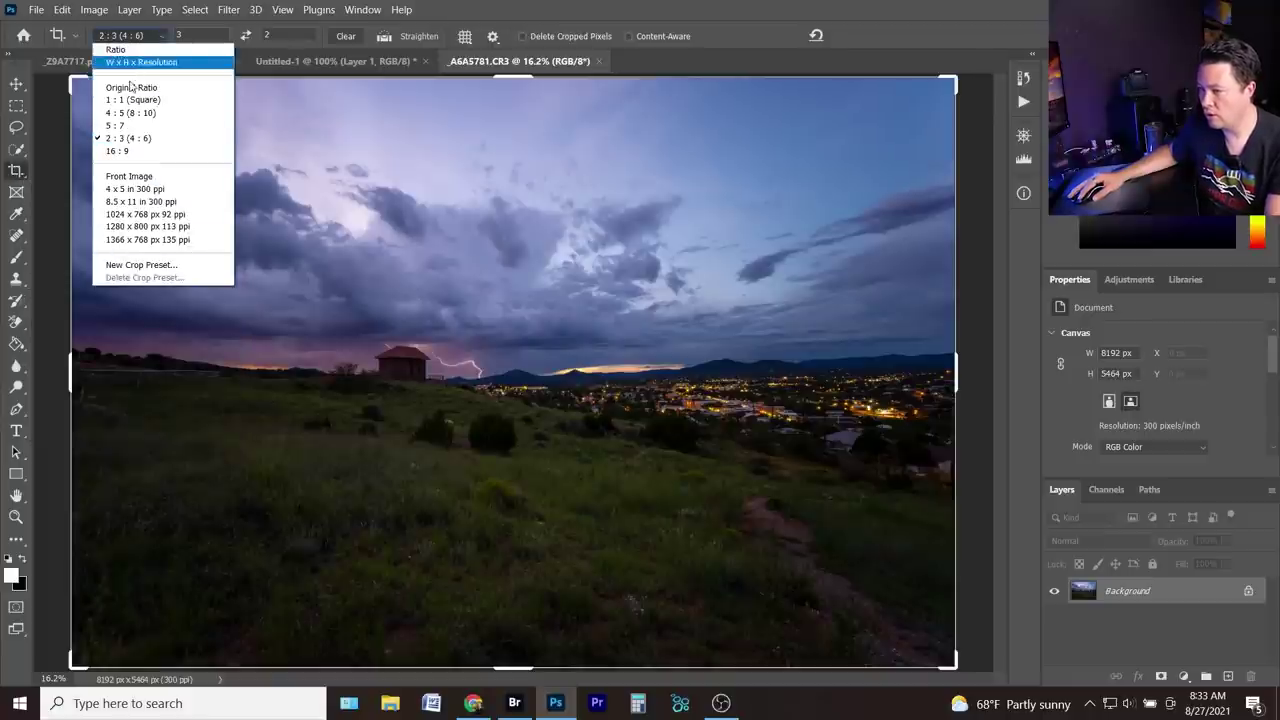
left_click(137, 151)
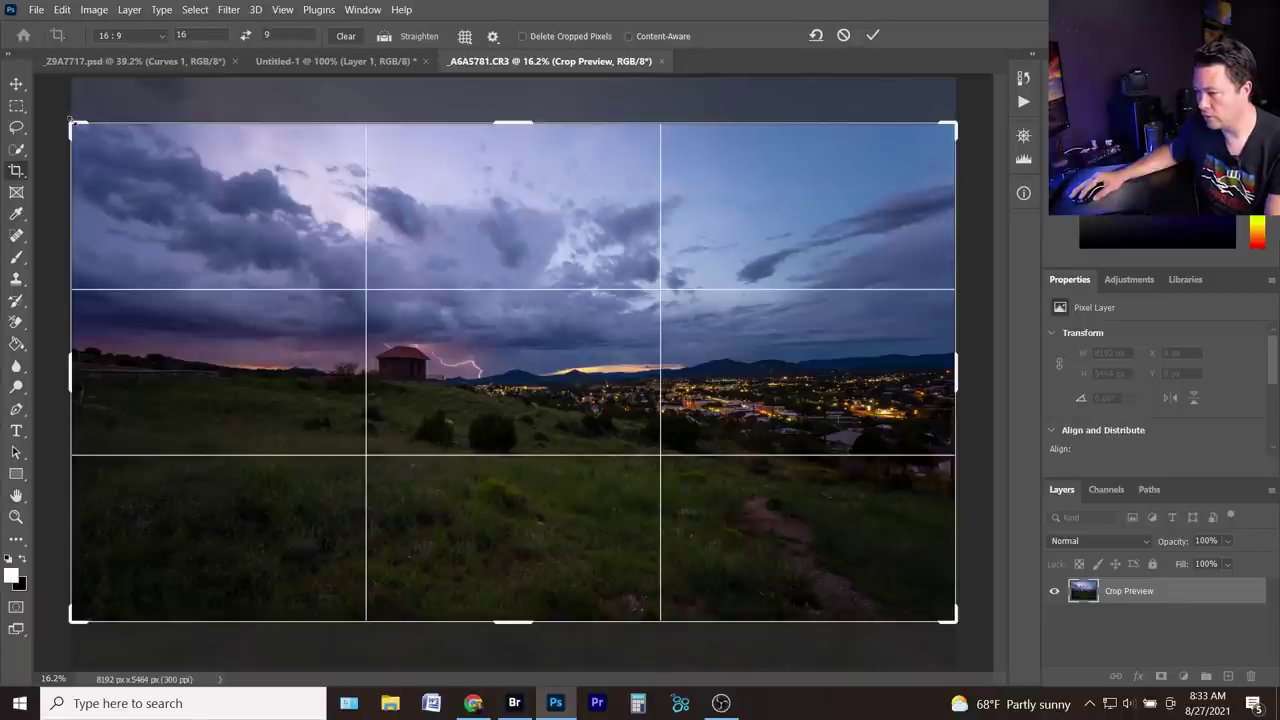
left_click_drag(72, 122, 152, 170)
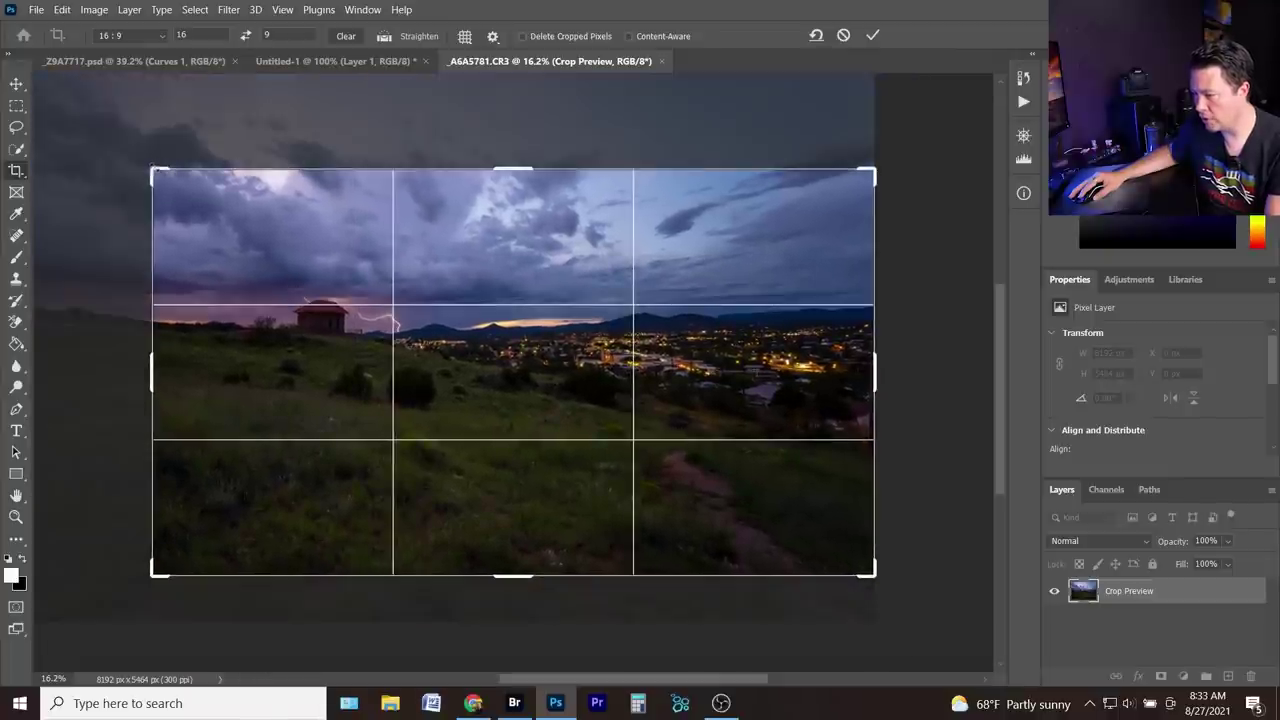
key("Return")
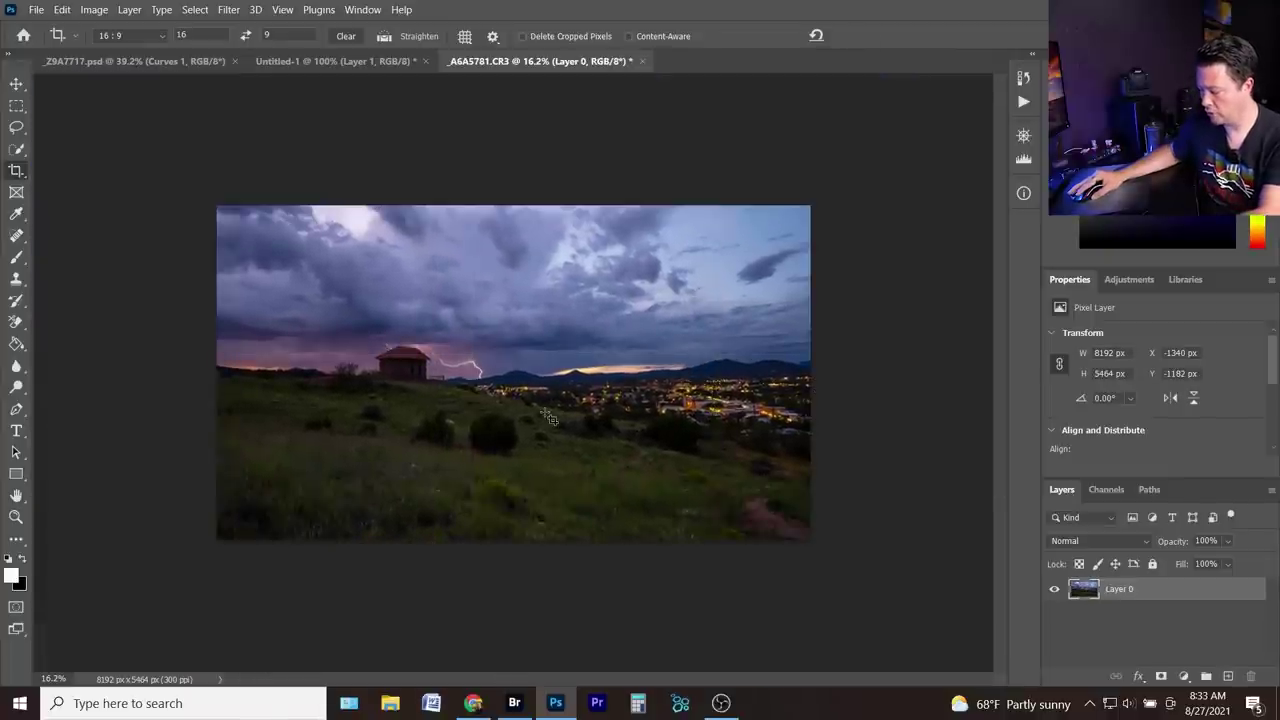
key("ctrl+0")
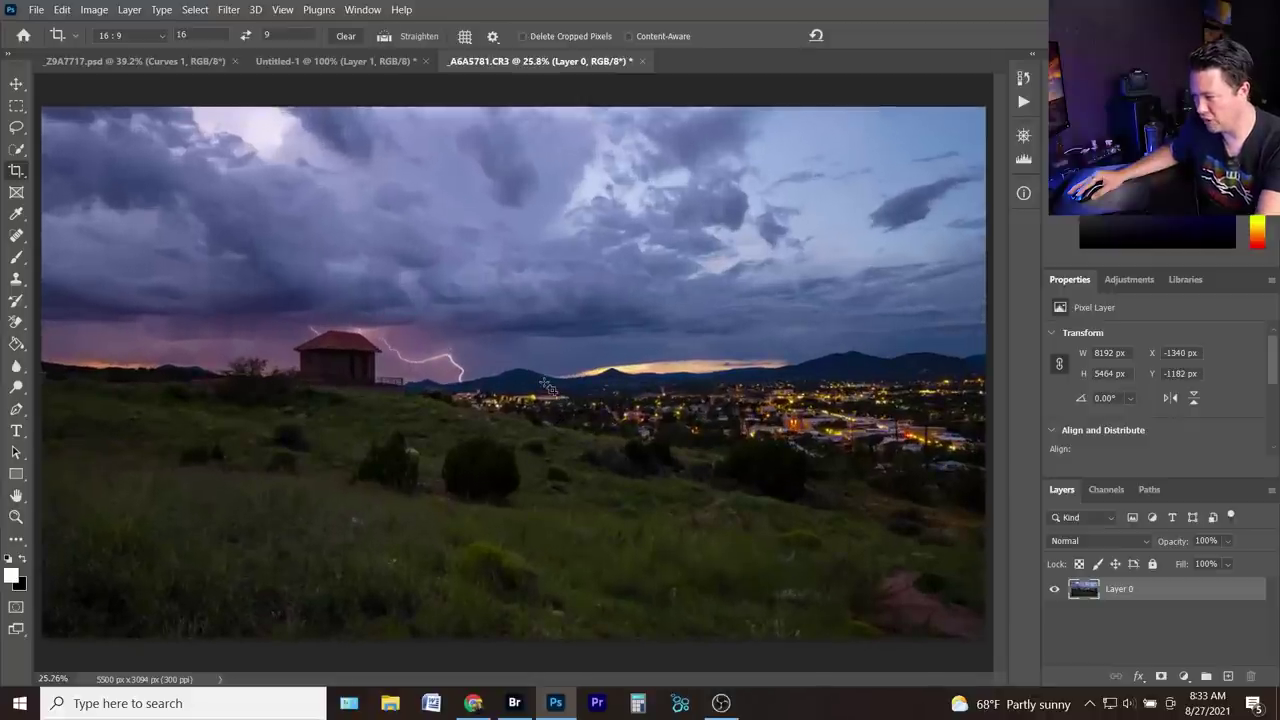
- Examine the cropped photo's hills, lightning, building and bottom foreground corner at up to 200%, then fit the whole photo in view
key("ctrl")
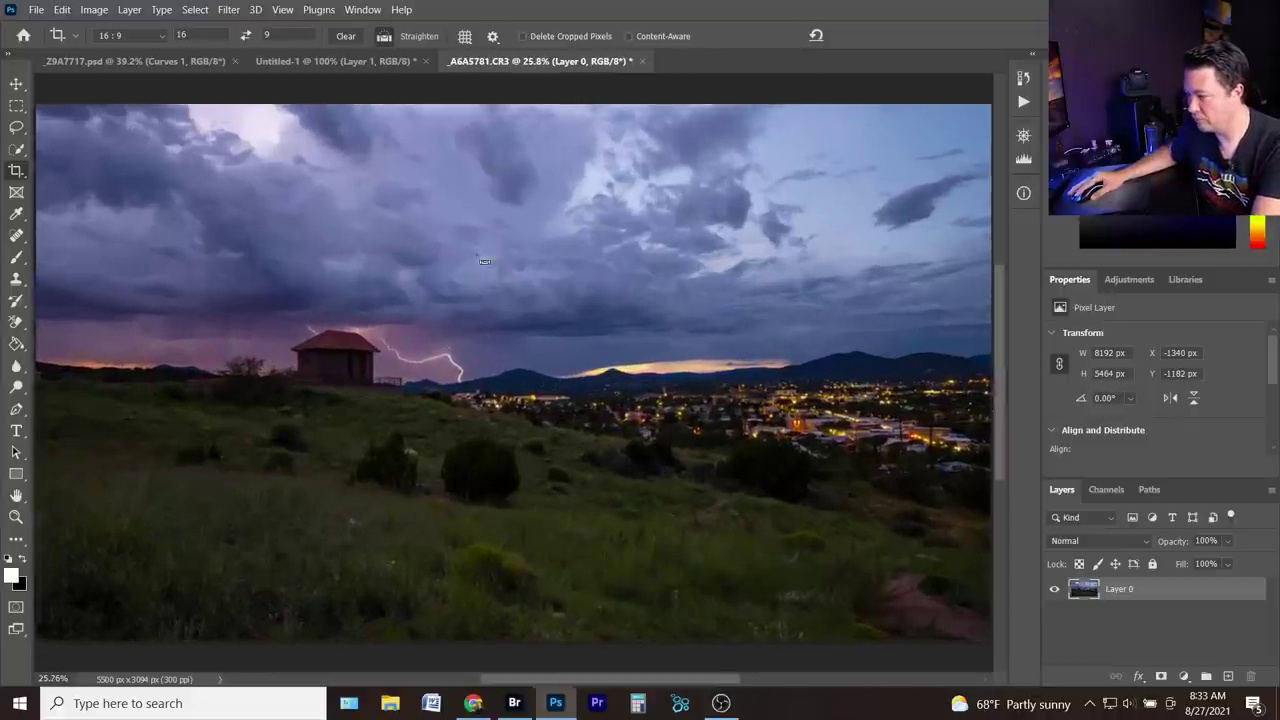
key("ctrl+plus")
key("ctrl+plus")
key("ctrl+plus")
key("ctrl+plus")
key("ctrl+plus")
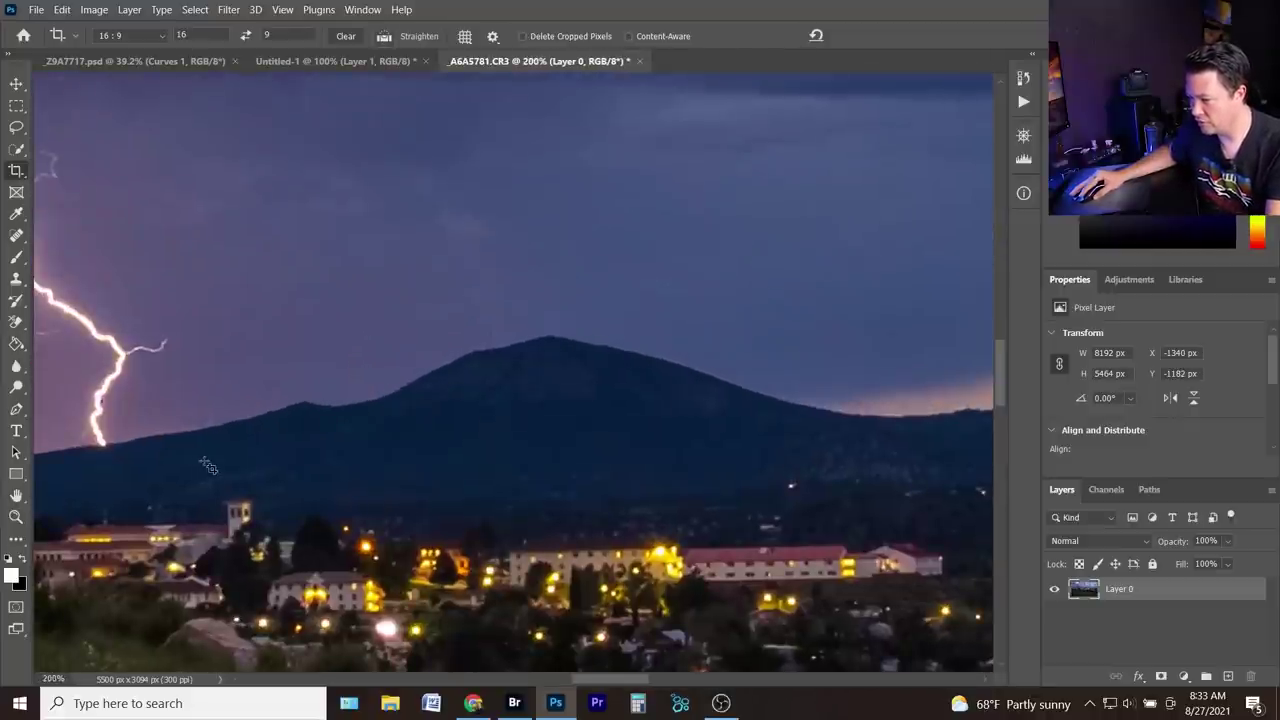
key("ctrl")
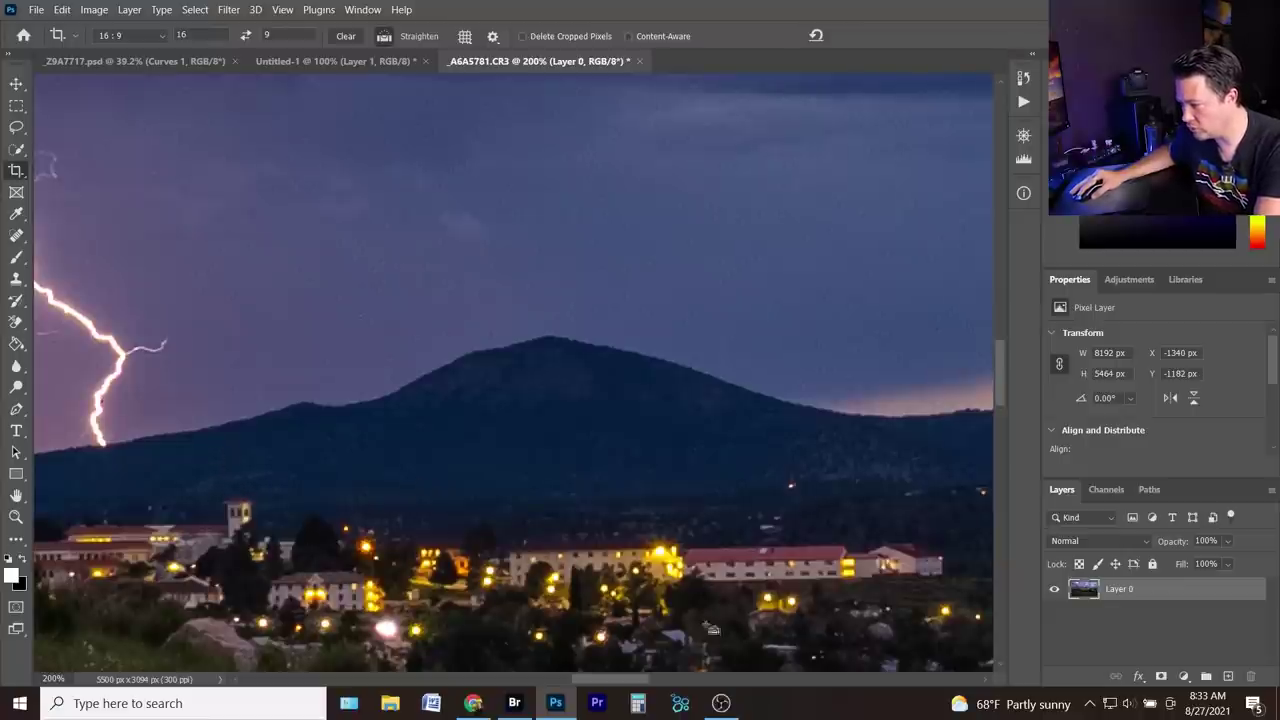
key("ctrl+minus")
key("ctrl+minus")
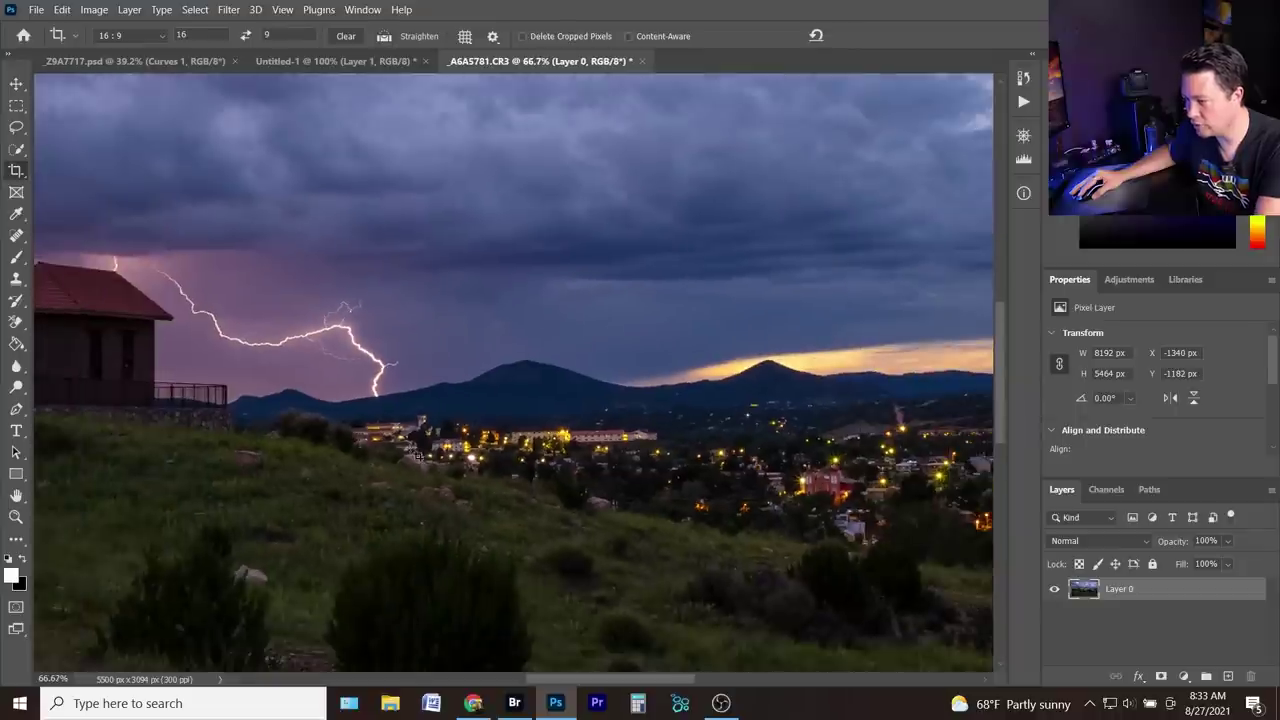
left_click_drag(155, 415, 515, 437)
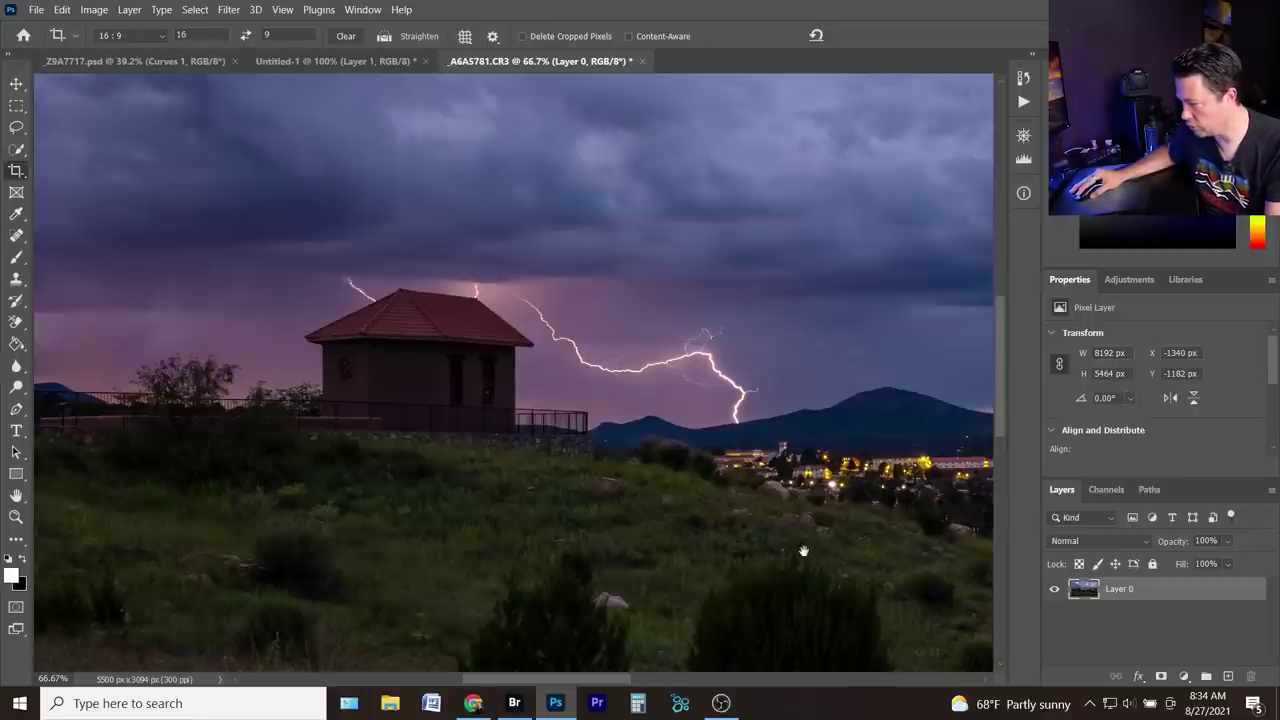
left_click_drag(803, 550, 557, 303)
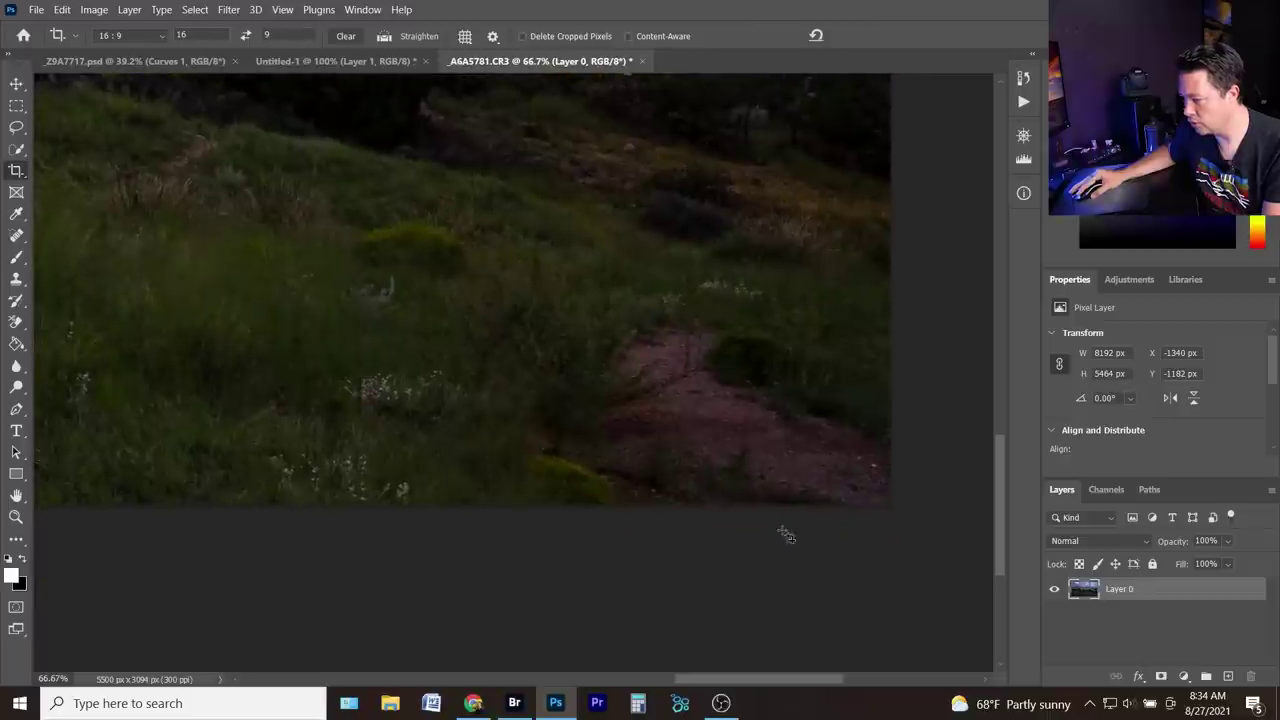
key("ctrl+0")
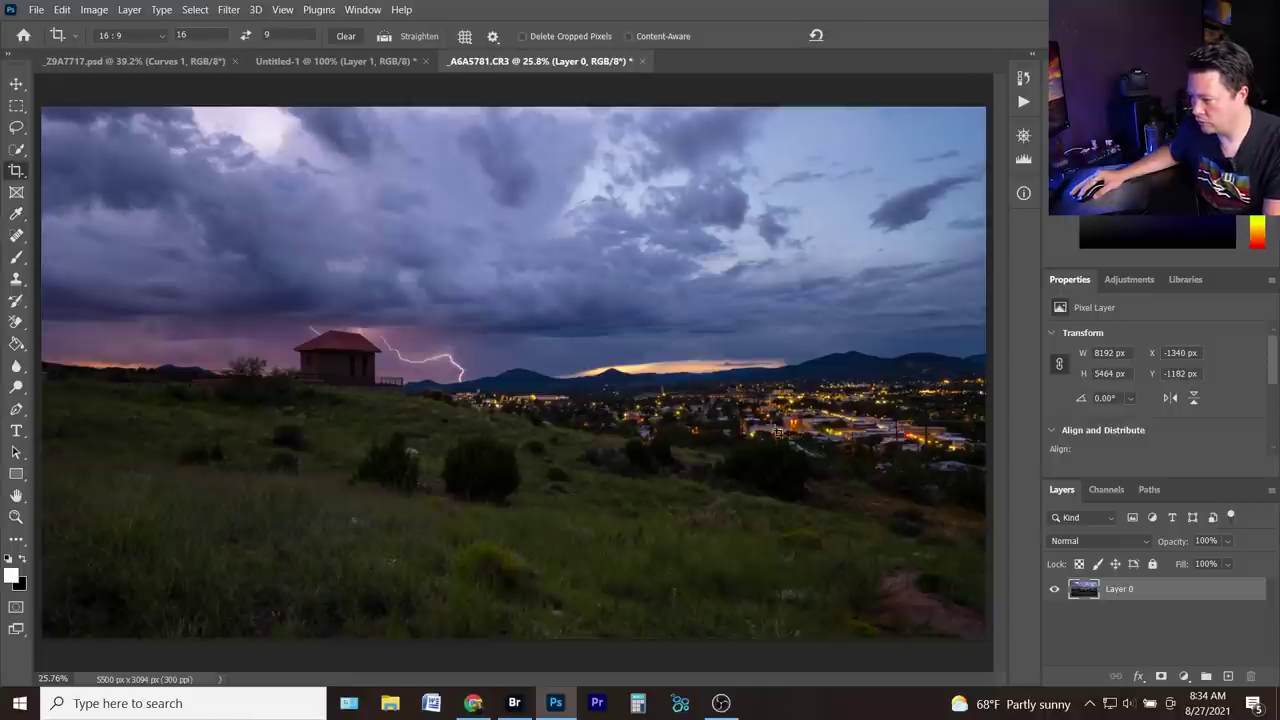
- View the whole _Z9A7717.psd photo without its crop frame, activate the Brush tool, and return to _A6A5781.CR3
left_click(155, 63)
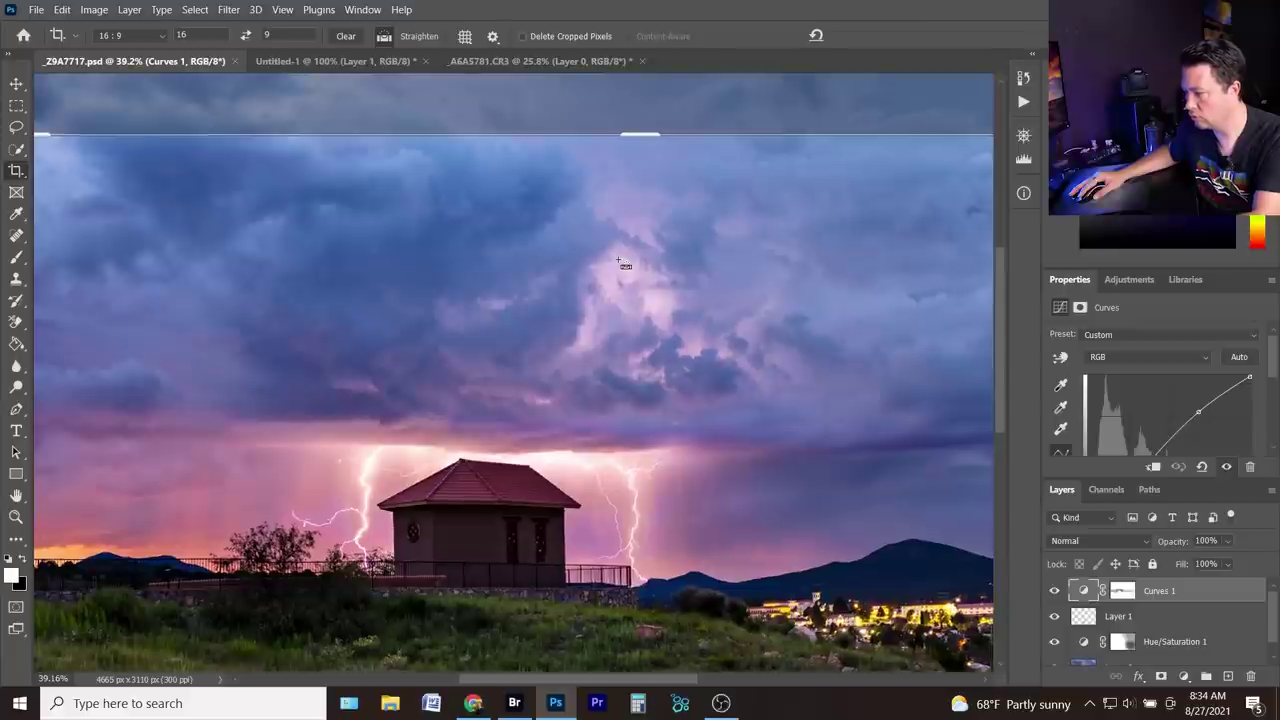
key("ctrl+0")
key("Escape")
key("b")
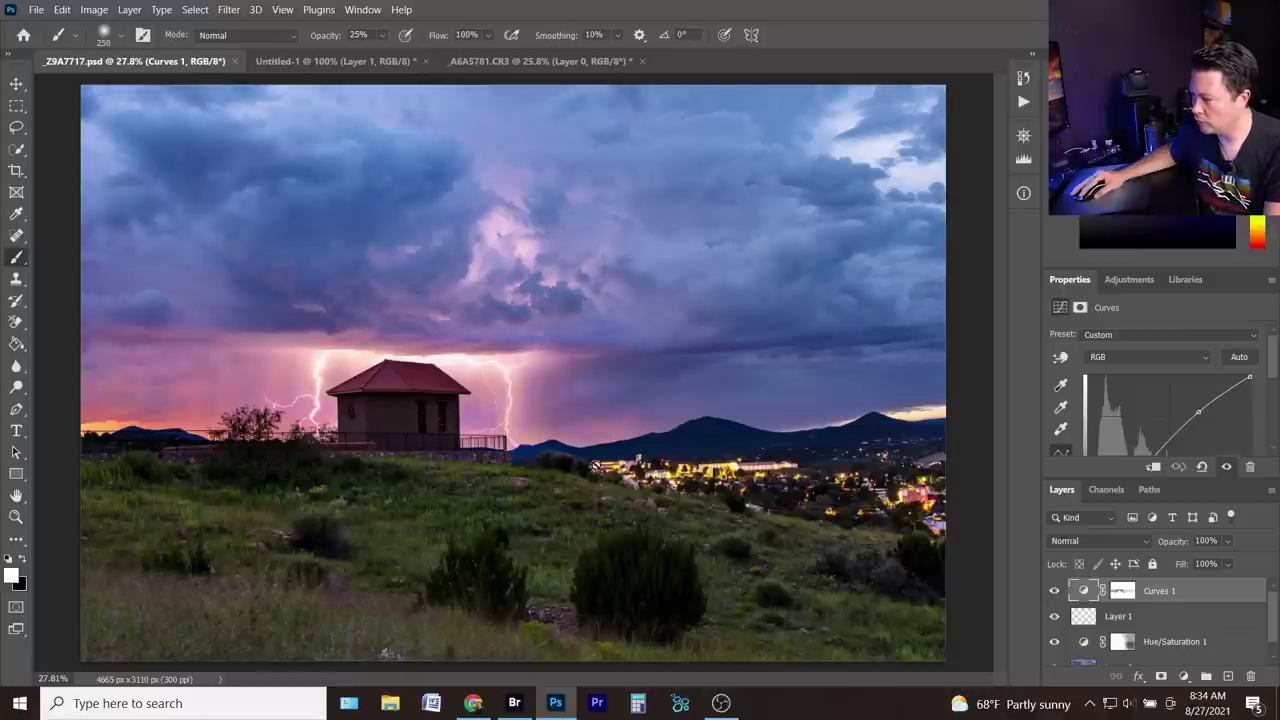
left_click(516, 68)
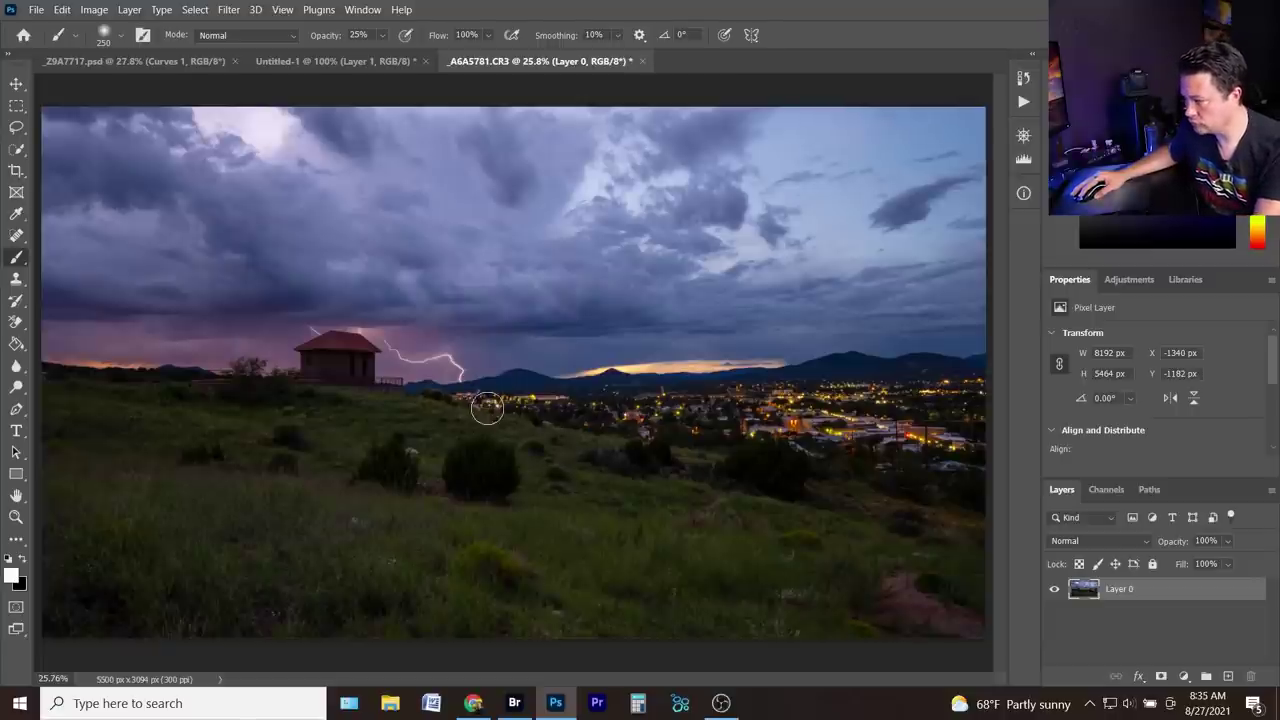
- Add a Curves adjustment layer above the photo and raise the middle of the RGB curve to brighten the midtones
left_click(1126, 282)
left_click(1127, 318)
left_click_drag(1212, 404, 1199, 410)
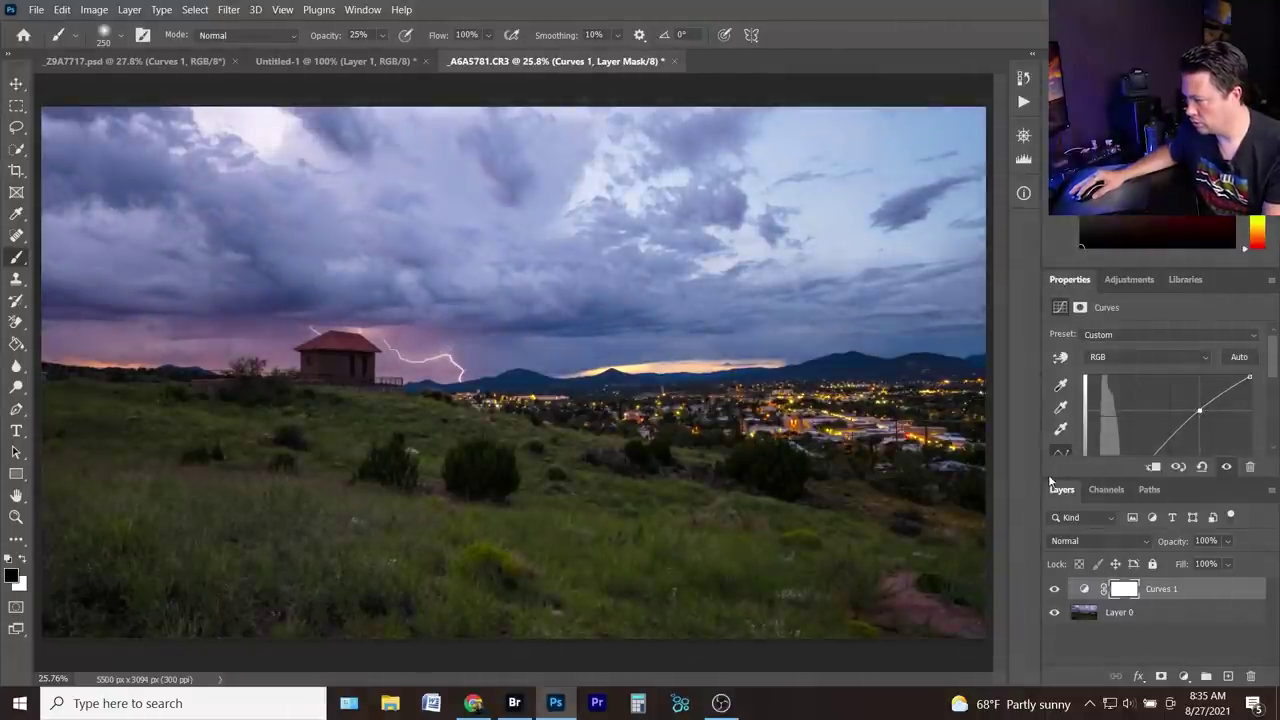
- Add a Hue/Saturation adjustment layer with Saturation +22 and compare the photo with and without the Curves layer
left_click_drag(1153, 430, 1176, 430)
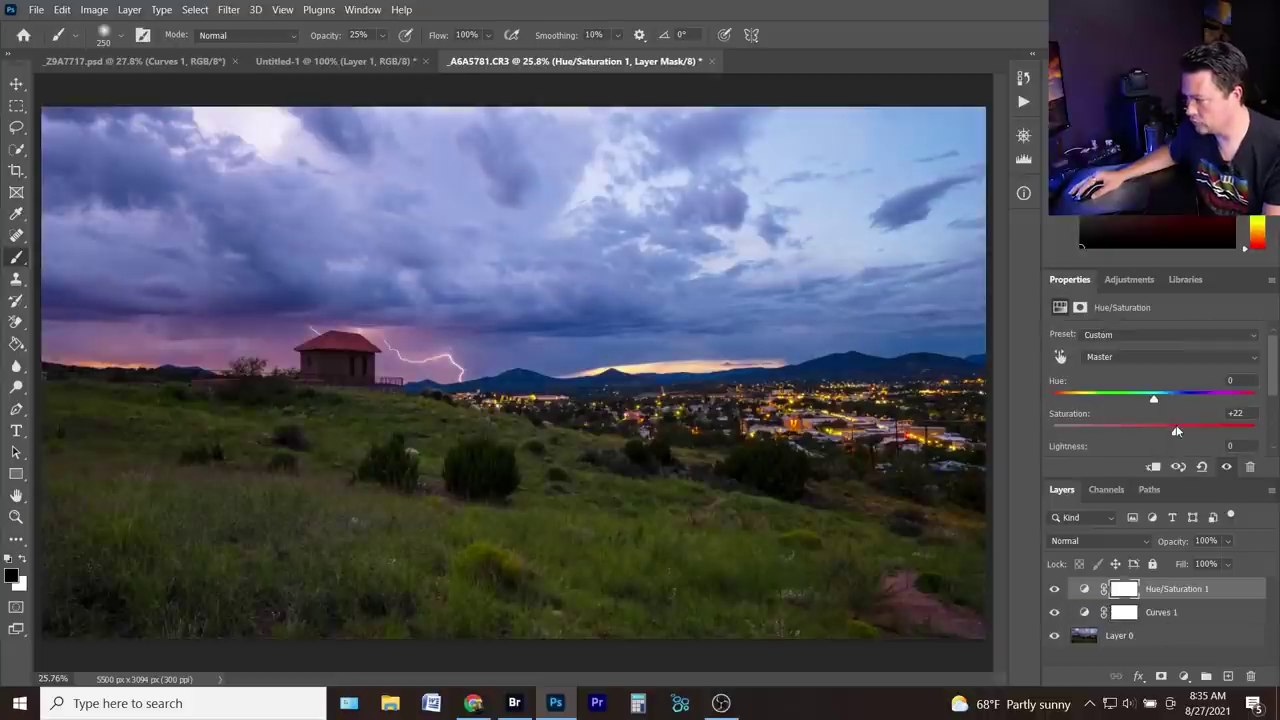
left_click(1055, 614)
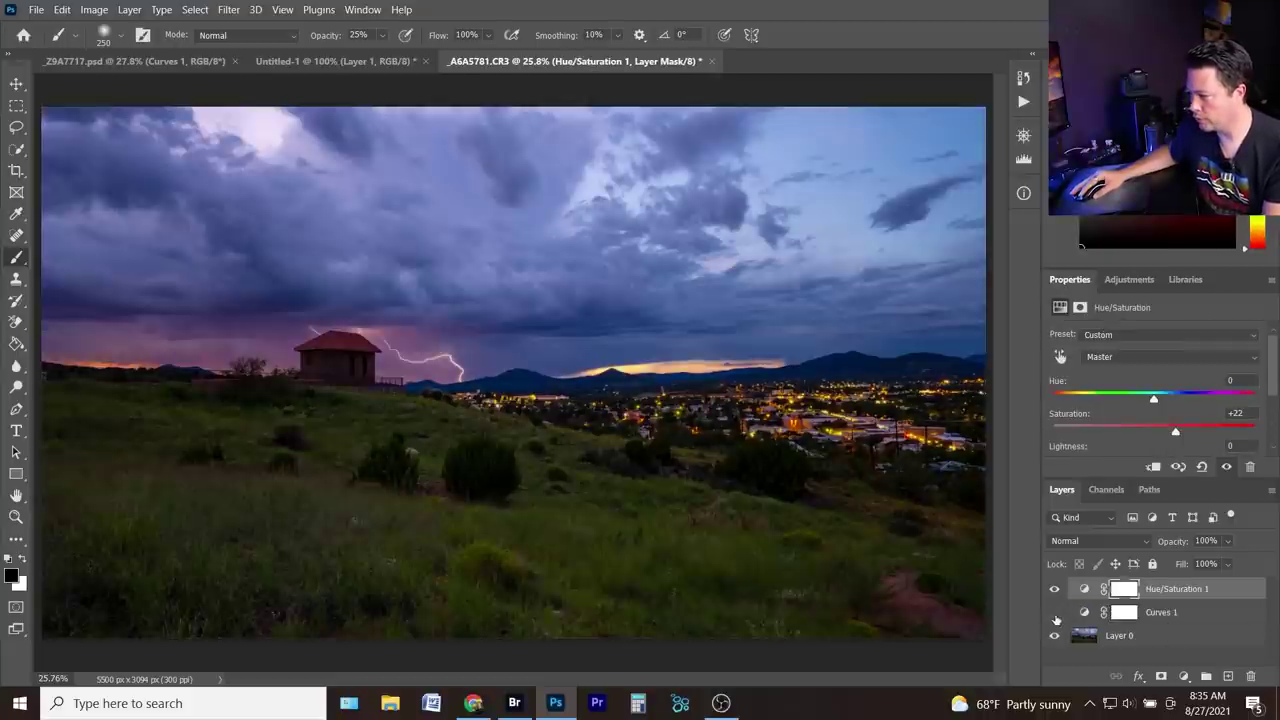
left_click(1055, 613)
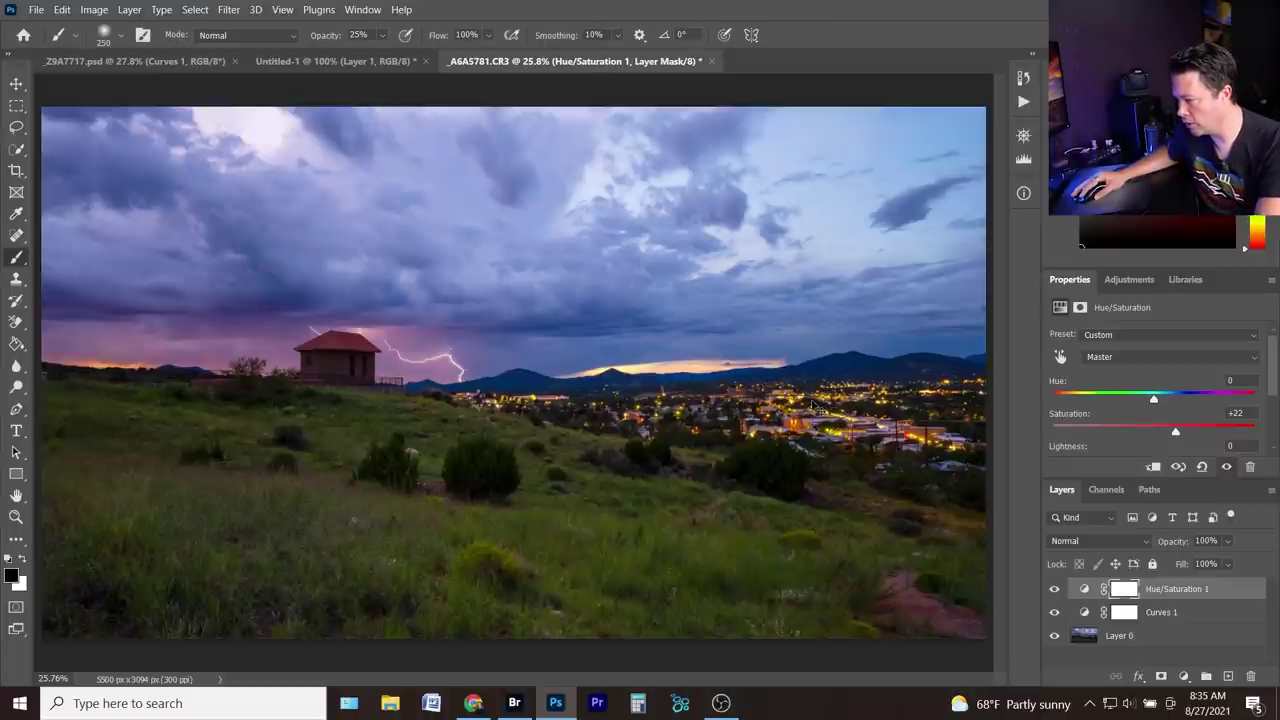
- Examine the town lights and pale buildings below the hills at up to 300% magnification
key("ctrl+plus")
key("ctrl+plus")
key("ctrl+plus")
key("ctrl+plus")
key("ctrl+plus")
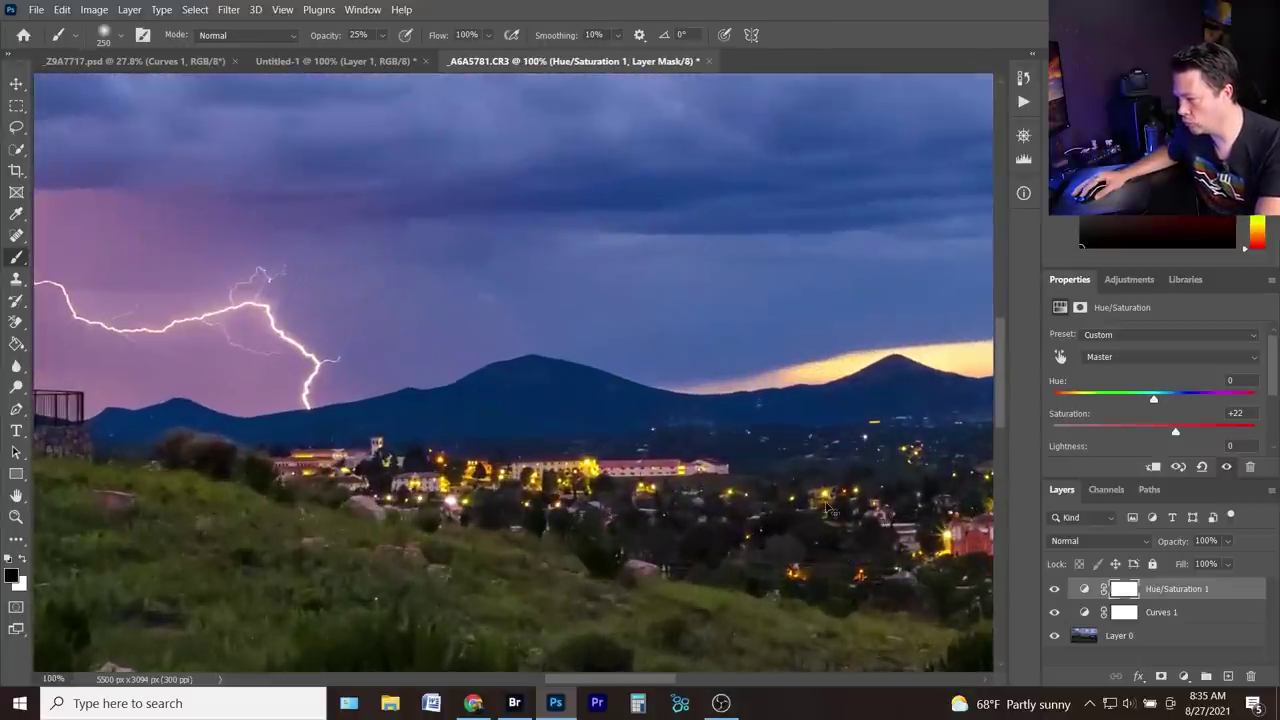
key("ctrl+plus")
scroll(660, 450, "down", 5)
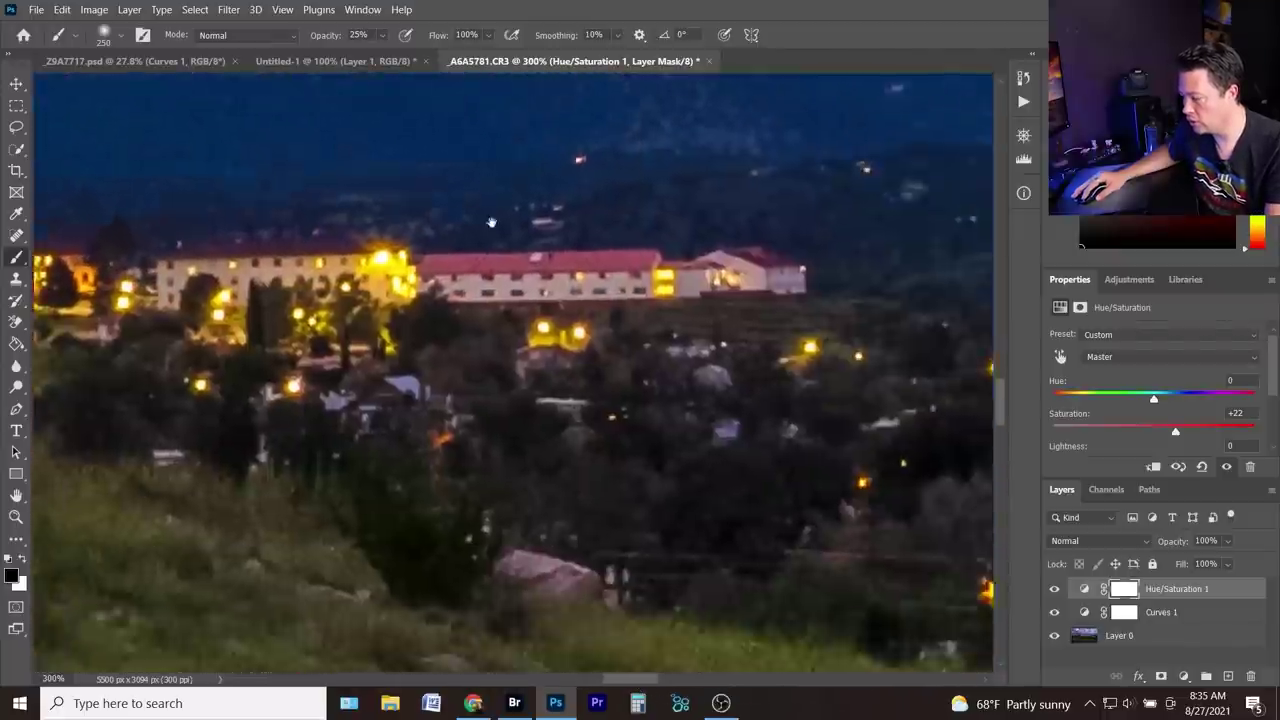
scroll(528, 371, "up", 2)
key("ctrl+minus")
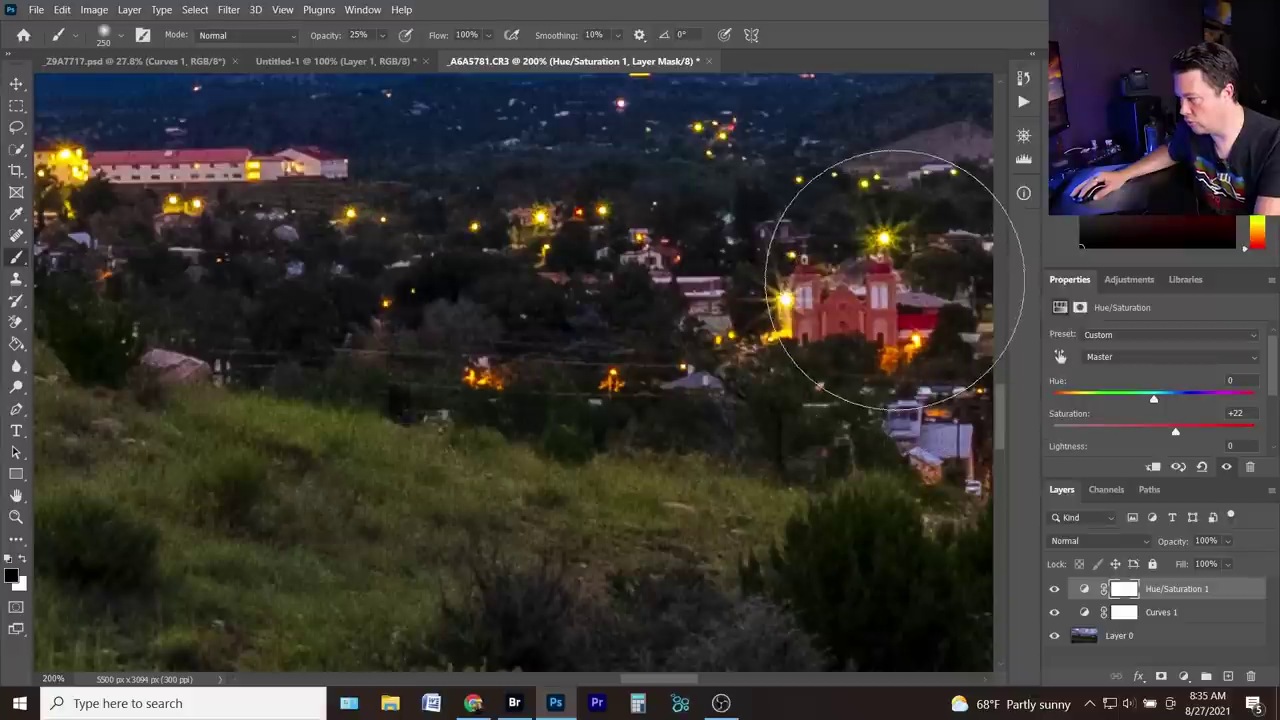
- Reduce the brush size to 50, examine the lights around the red church and town, then fit the whole photo in view
key("bracketleft")
key("bracketleft")
key("bracketleft")
key("bracketleft")
key("bracketleft")
key("bracketleft")
key("bracketleft")
key("bracketleft")
key("bracketleft")
key("bracketleft")
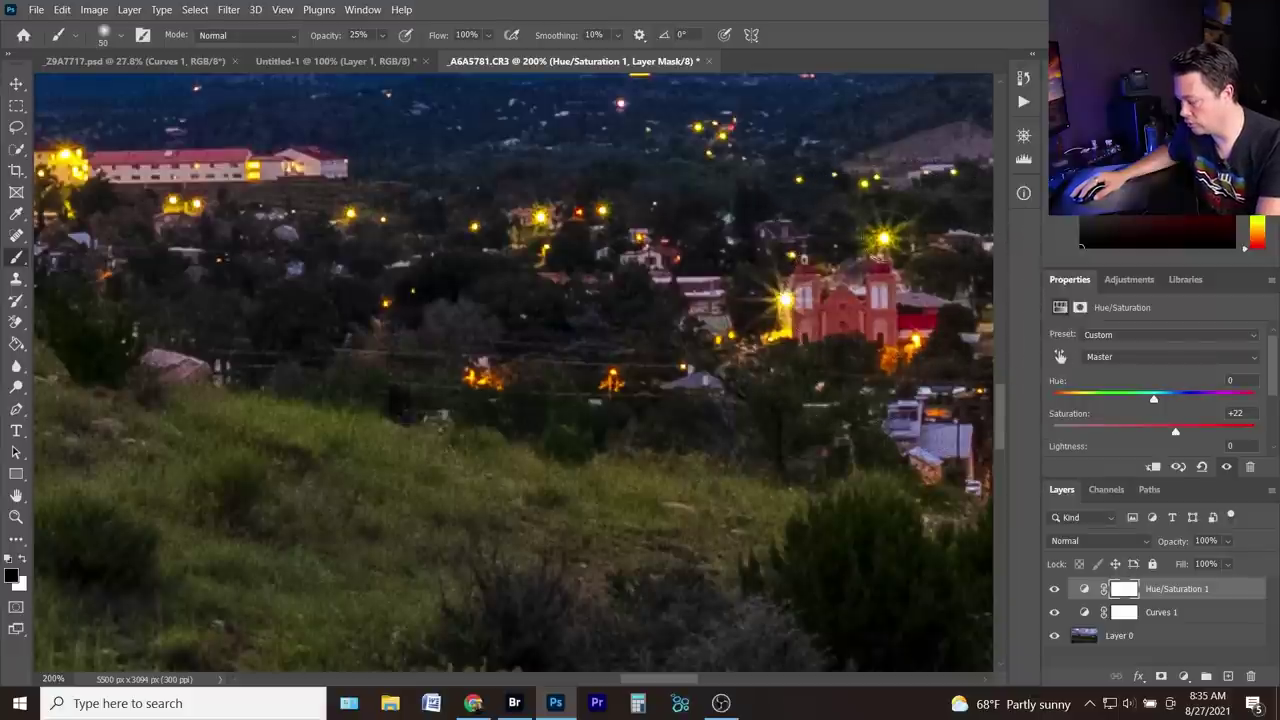
left_click_drag(850, 312, 415, 352)
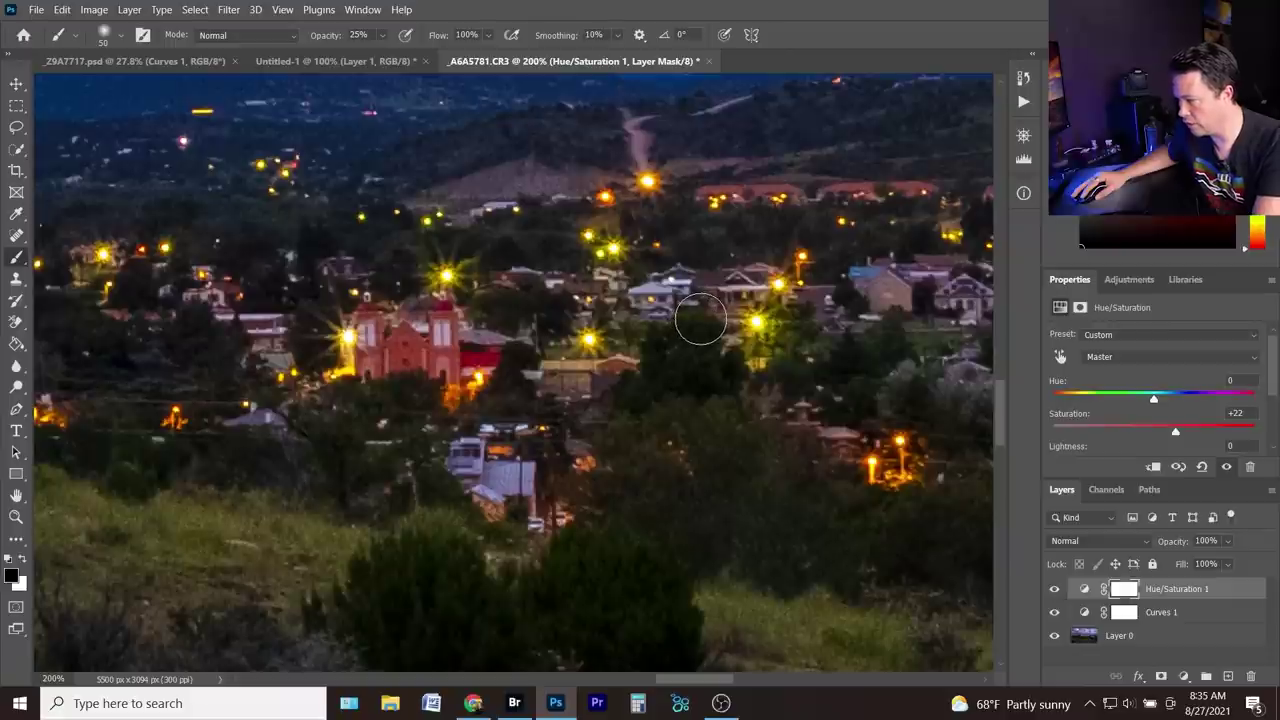
key("ctrl+minus")
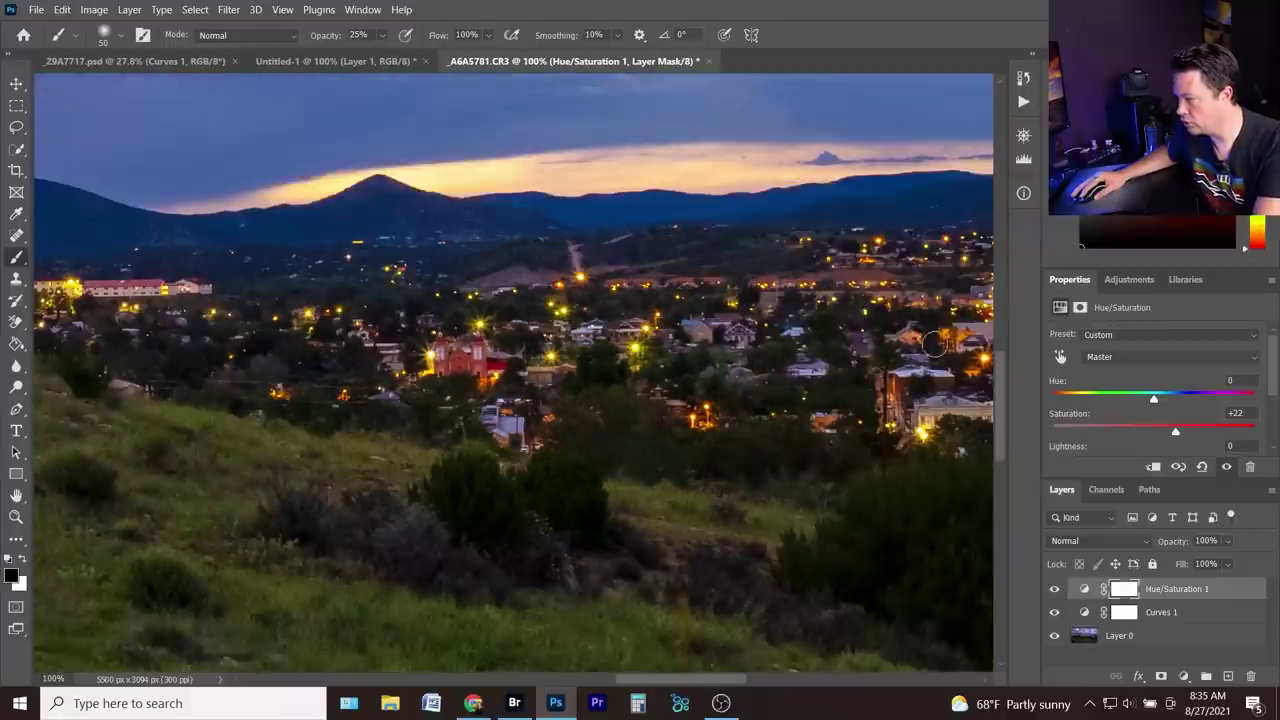
key("ctrl+minus")
key("ctrl+minus")
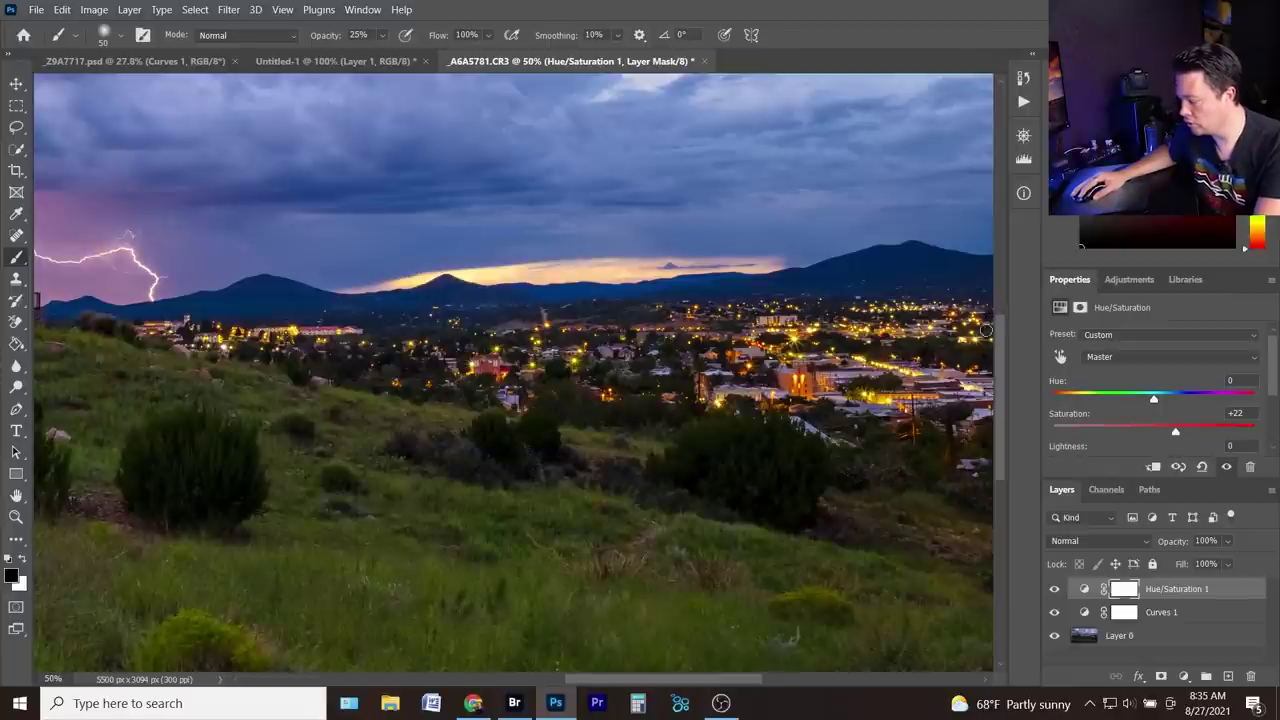
key("ctrl+0")
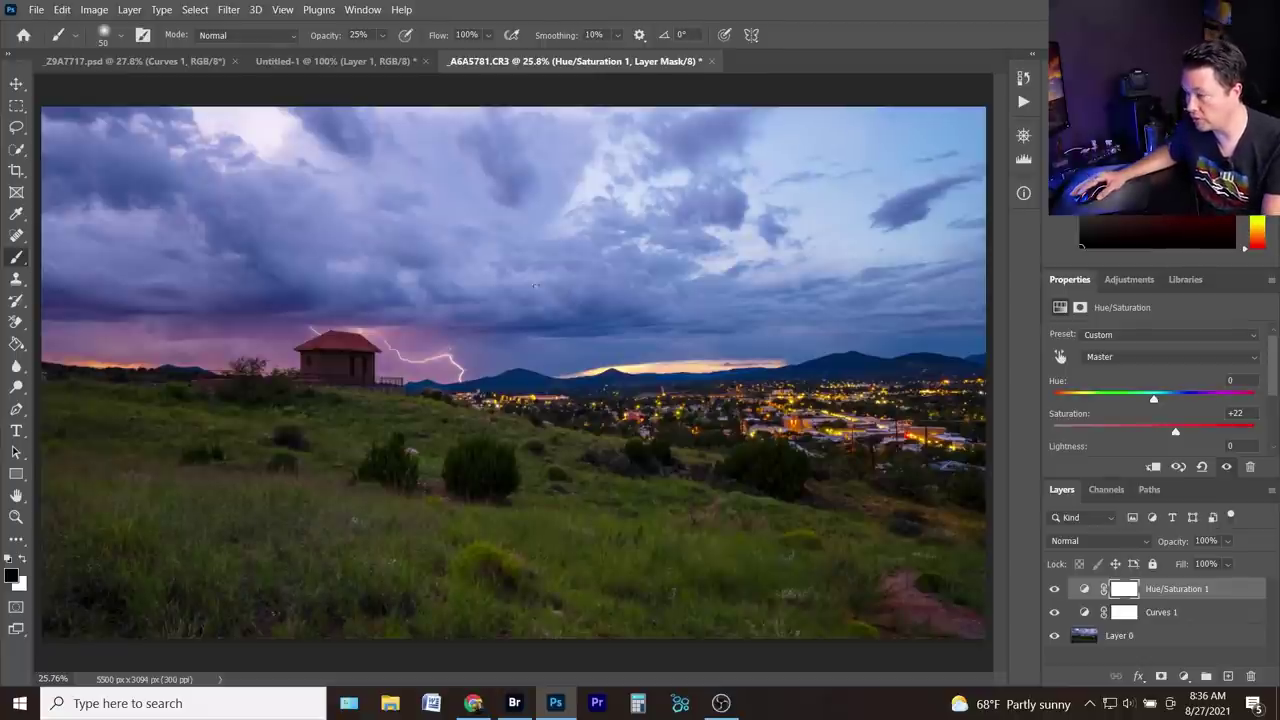
- Switch to Bridge and browse the Nisi 15mm Lens folder for a night city shot with lightning
left_click(514, 703)
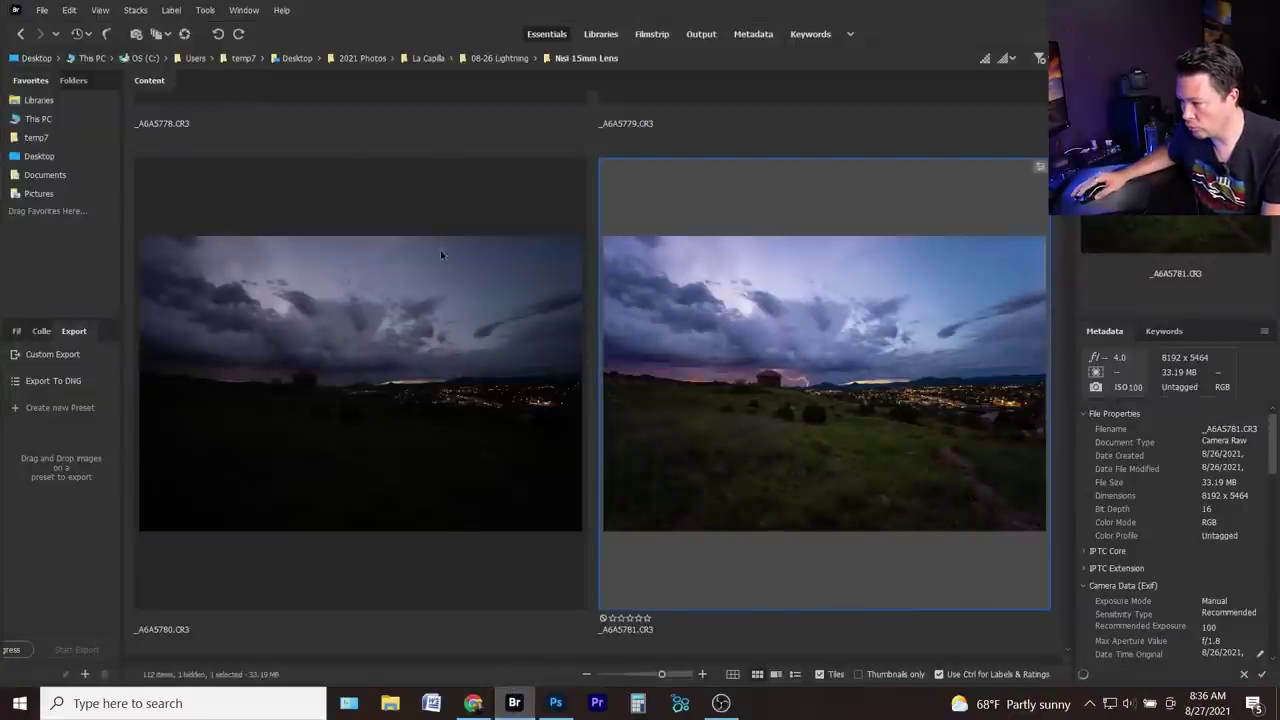
key("Down")
key("Down")
key("Down")
key("Down")
key("Down")
key("Down")
key("Down")
key("Down")
key("Down")
key("Down")
key("Down")
key("Down")
key("Down")
key("Down")
key("Down")
key("Down")
key("Down")
key("Down")
key("Down")
key("Down")
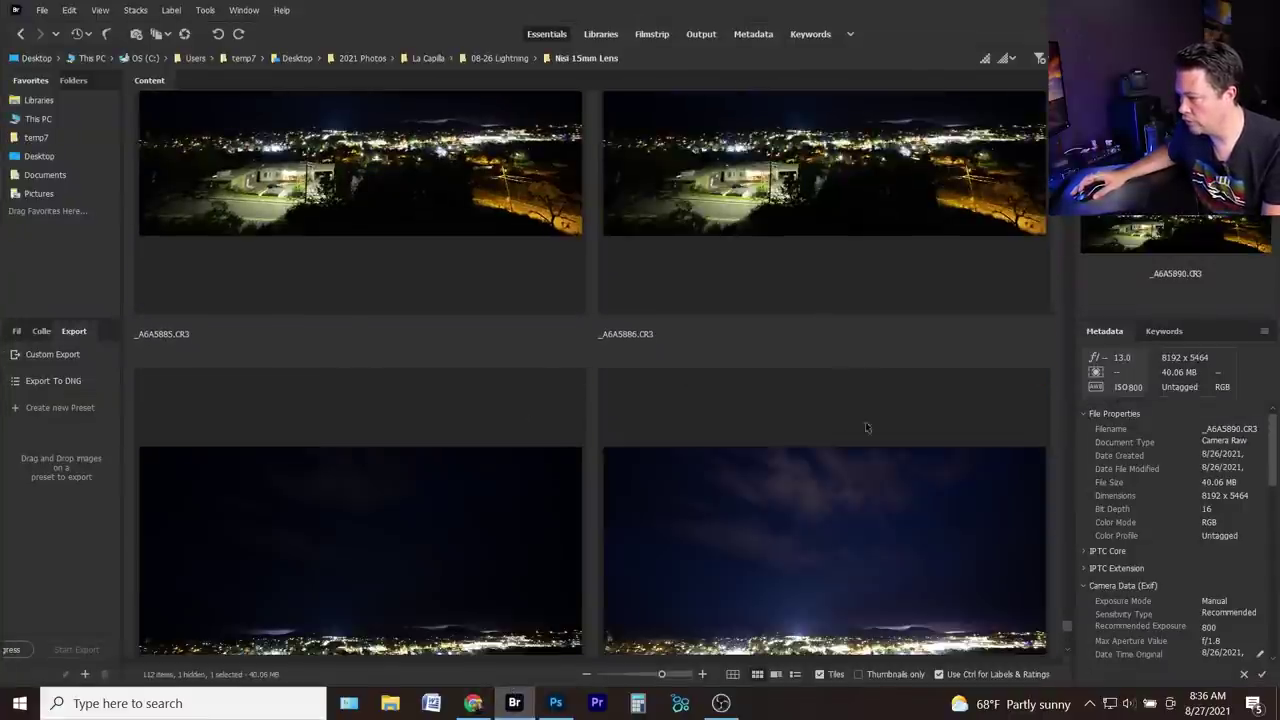
scroll(868, 410, "up", 4)
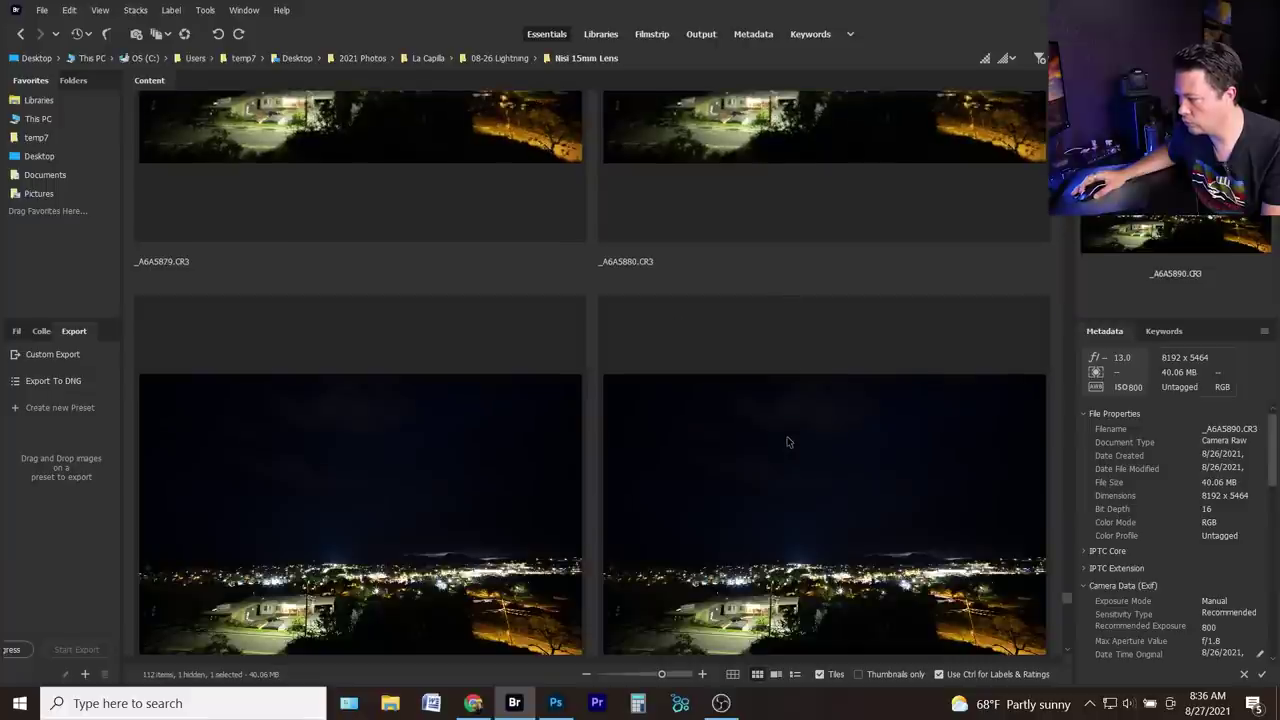
scroll(787, 442, "up", 4)
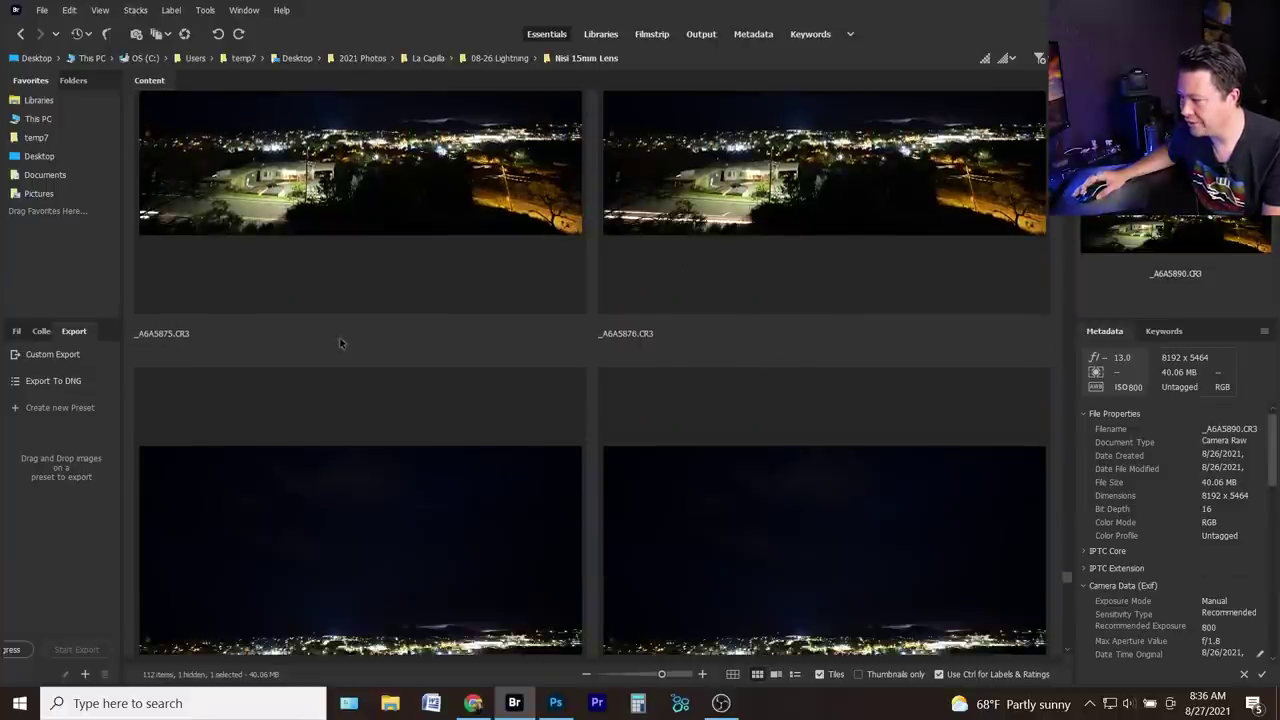
scroll(450, 402, "up", 6)
scroll(465, 470, "up", 5)
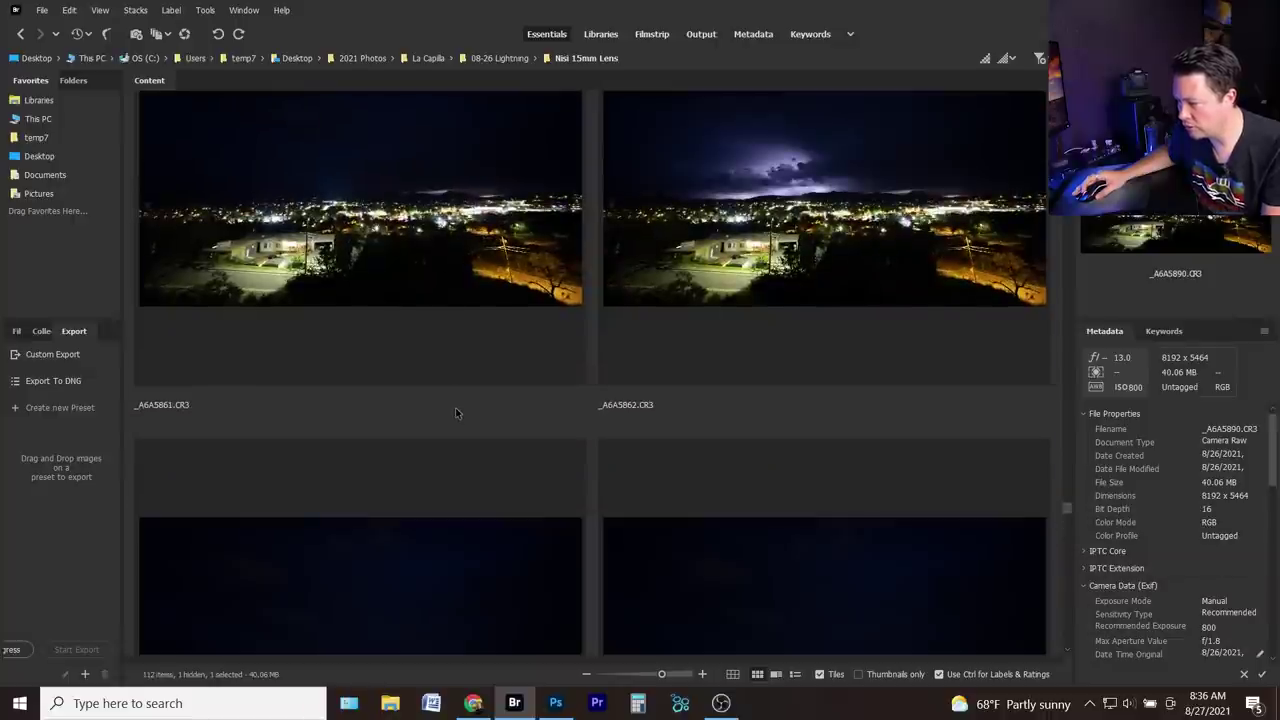
scroll(800, 200, "up", 1)
scroll(826, 417, "down", 1)
- Open _A6A5862.CR3 in Camera Raw and examine the starbursts on the street lights and the town below the mountains
double_click(814, 240)
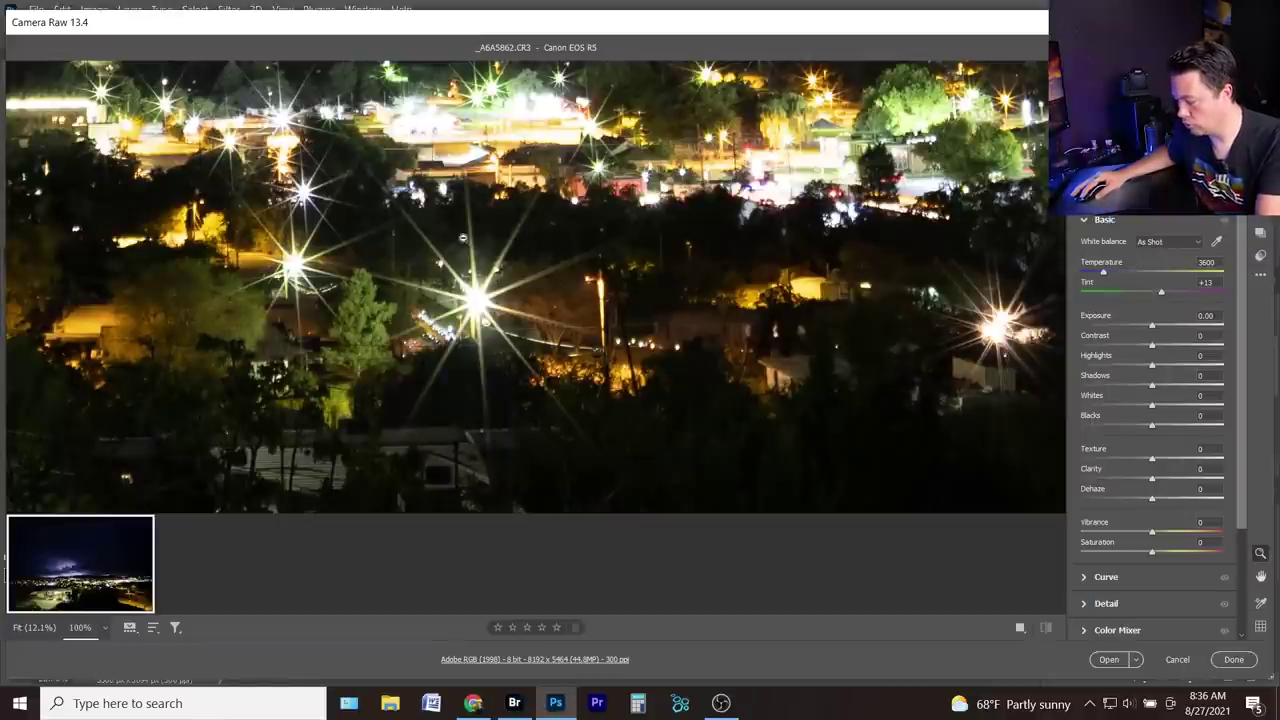
left_click_drag(490, 335, 460, 275)
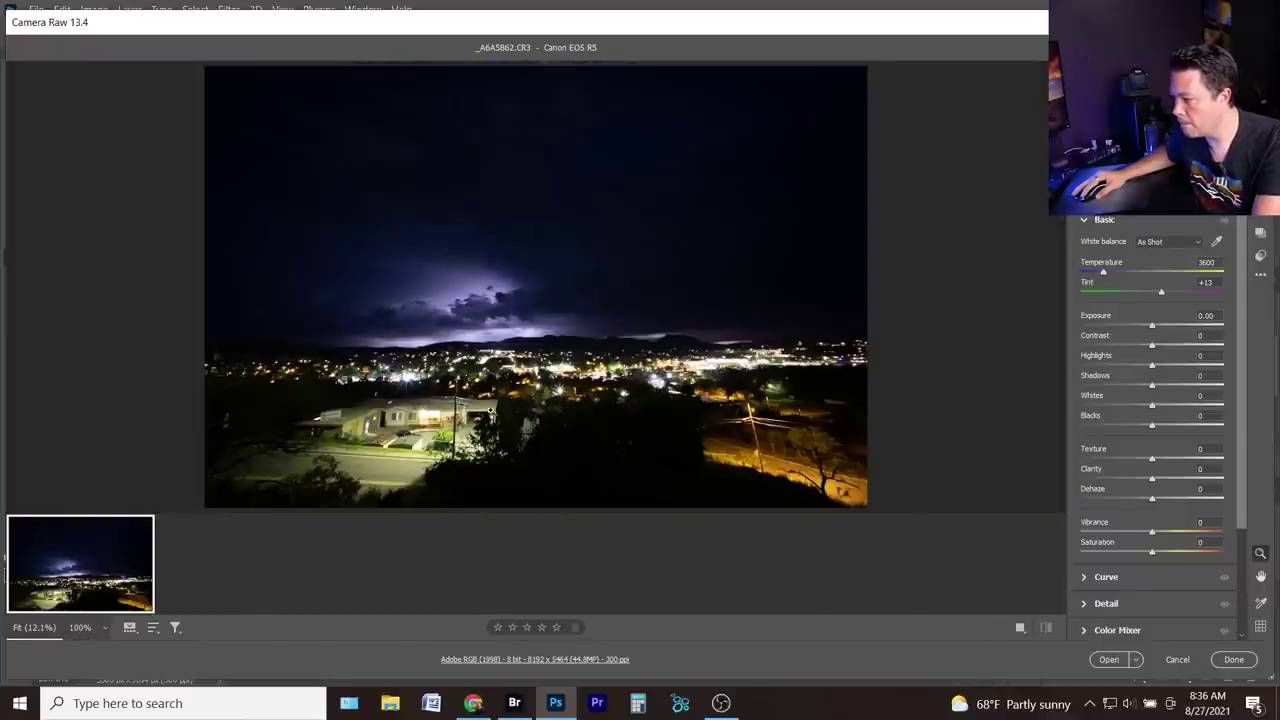
scroll(627, 387, "down", 2)
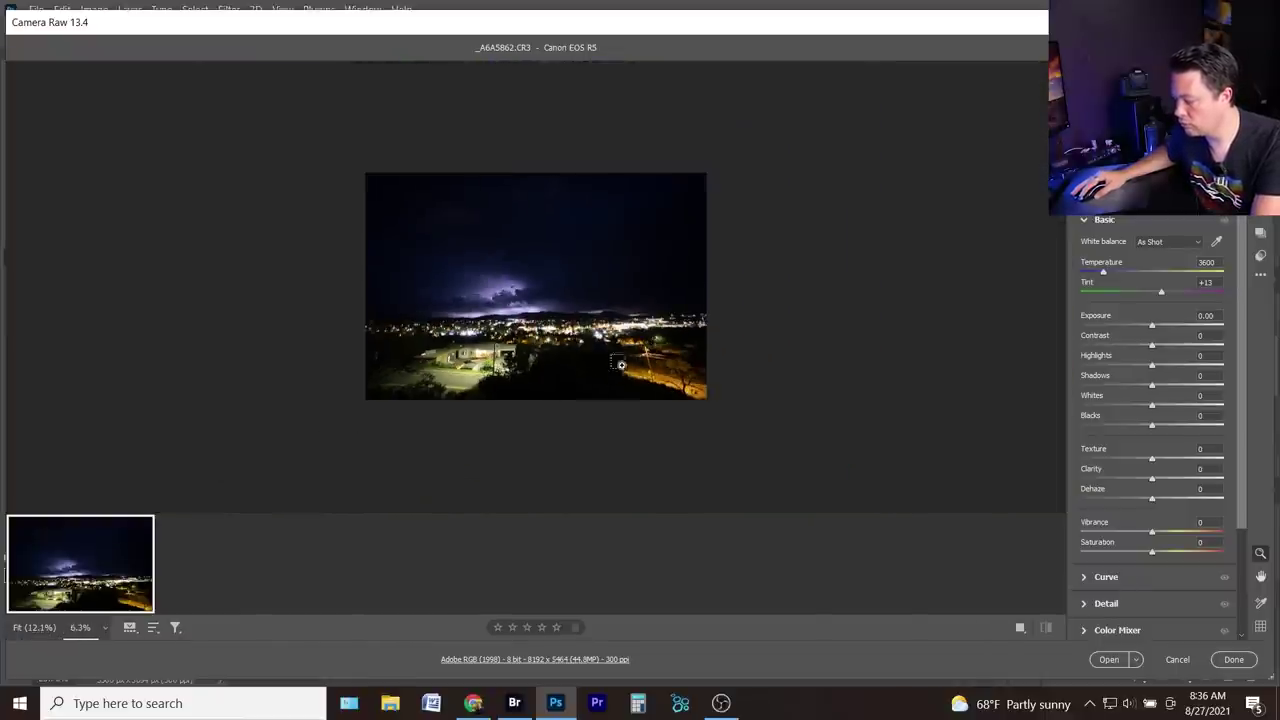
scroll(569, 354, "up", 4)
scroll(569, 354, "up", 2)
left_click_drag(457, 420, 508, 114)
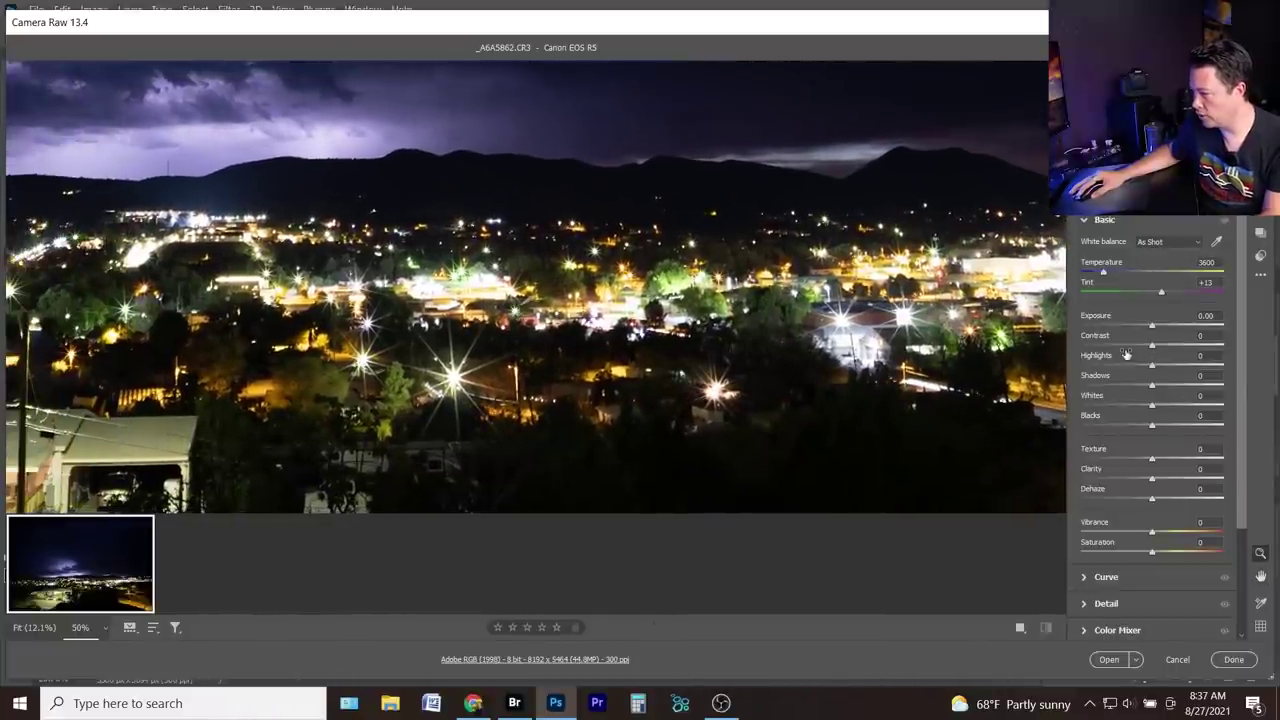
- Set the night photo's Highlights to -28, Shadows to +100, Vibrance to +23 and Saturation to +19
left_click_drag(1135, 366, 1132, 366)
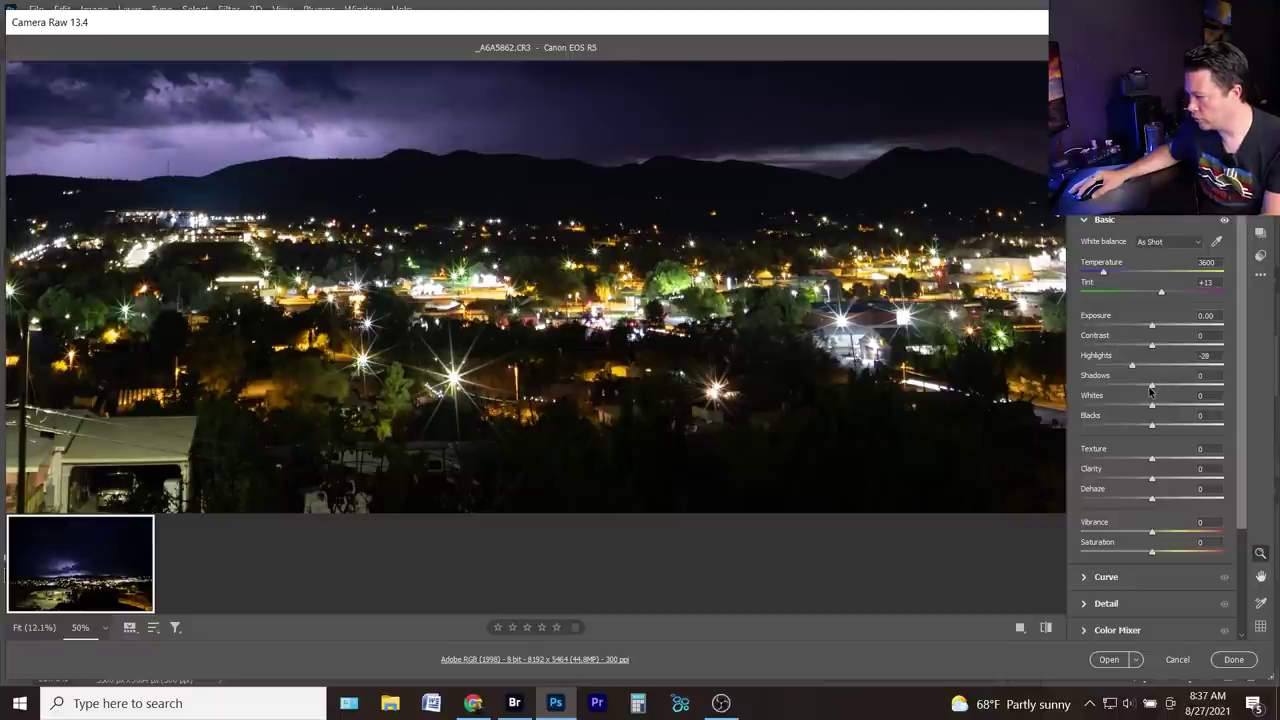
left_click_drag(1152, 389, 1210, 384)
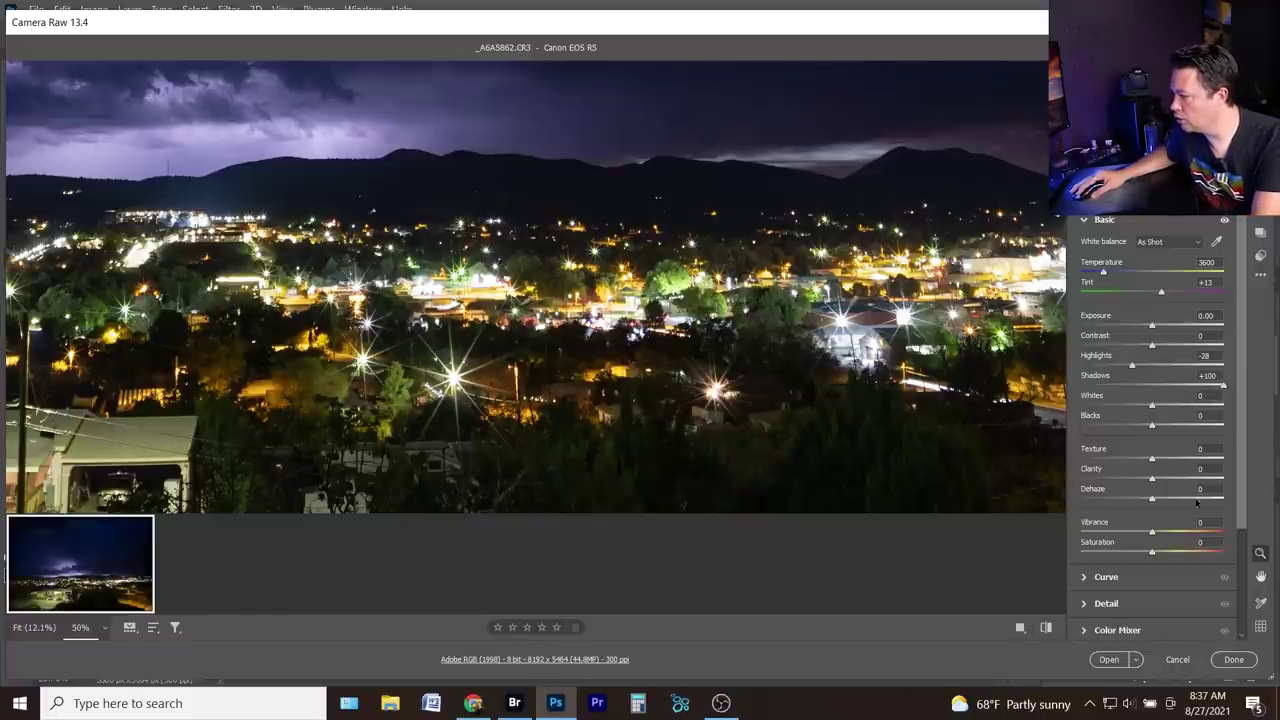
left_click(1167, 532)
left_click(1169, 551)
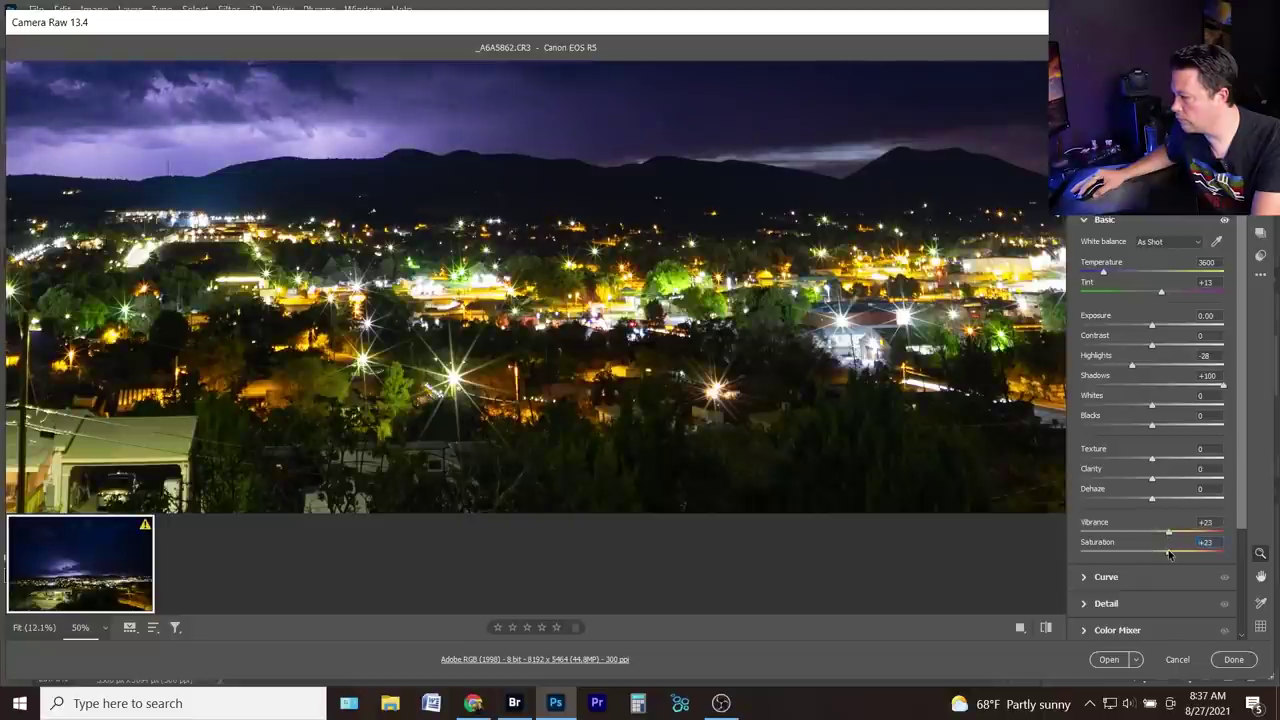
scroll(995, 438, "down", 2)
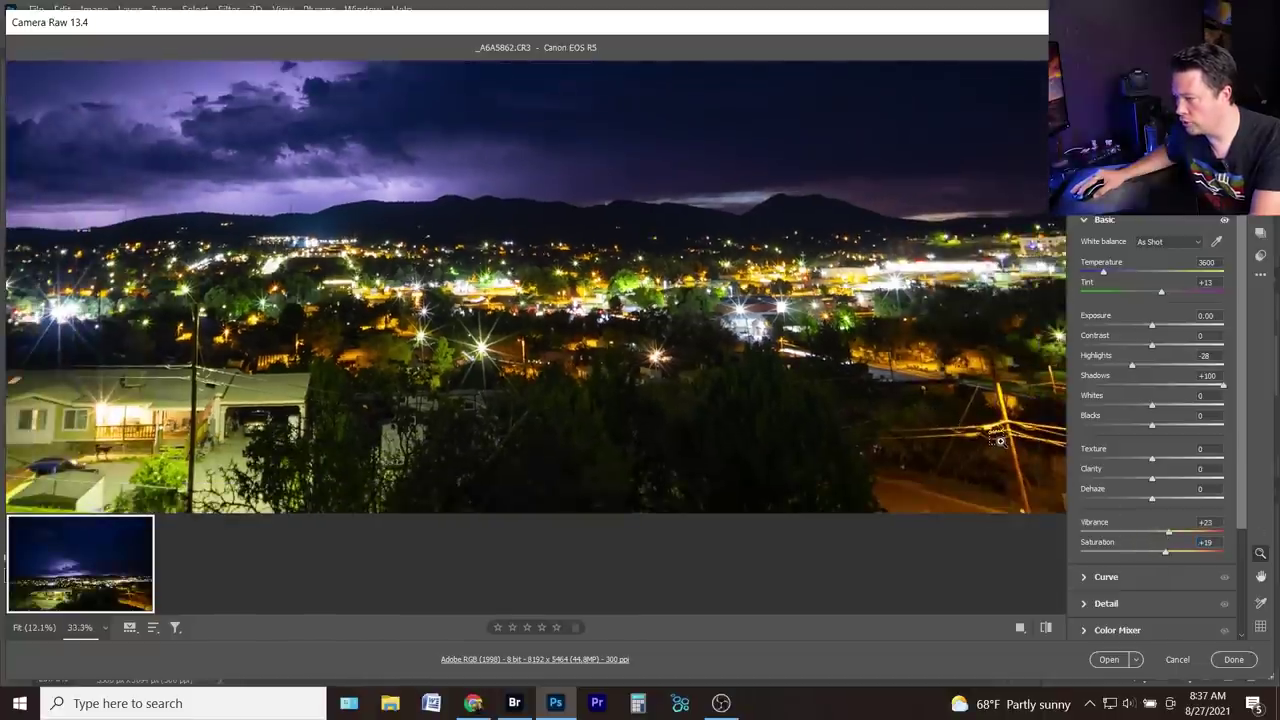
- Set the night photo's manual lens Vignette correction to +12 and open the image in Photoshop
scroll(960, 430, "down", 1)
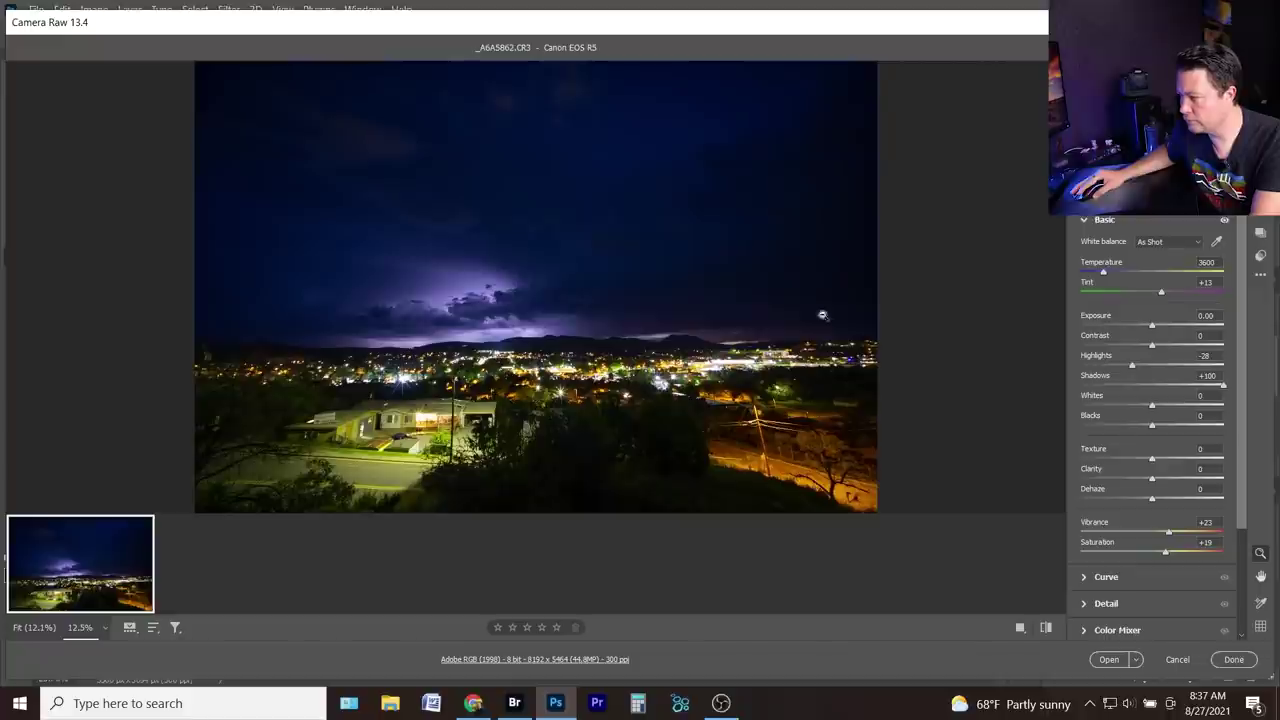
scroll(629, 250, "down", 1)
scroll(625, 248, "up", 1)
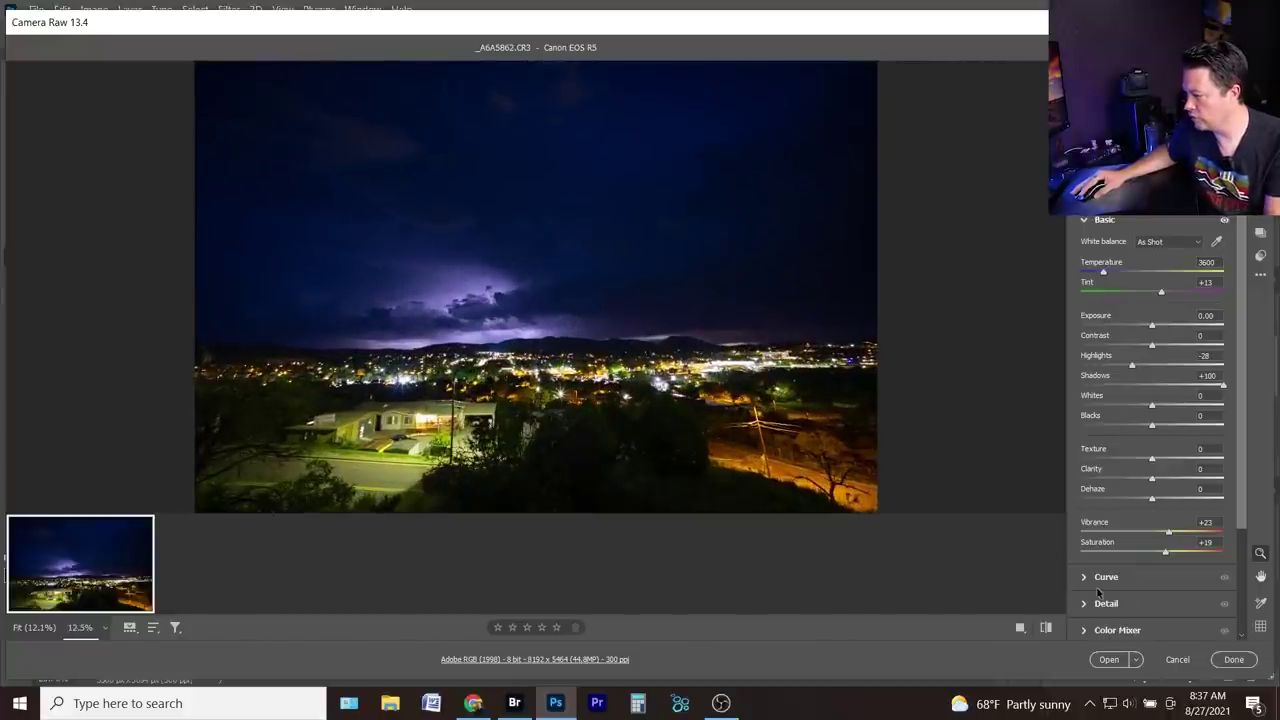
scroll(1120, 598, "down", 3)
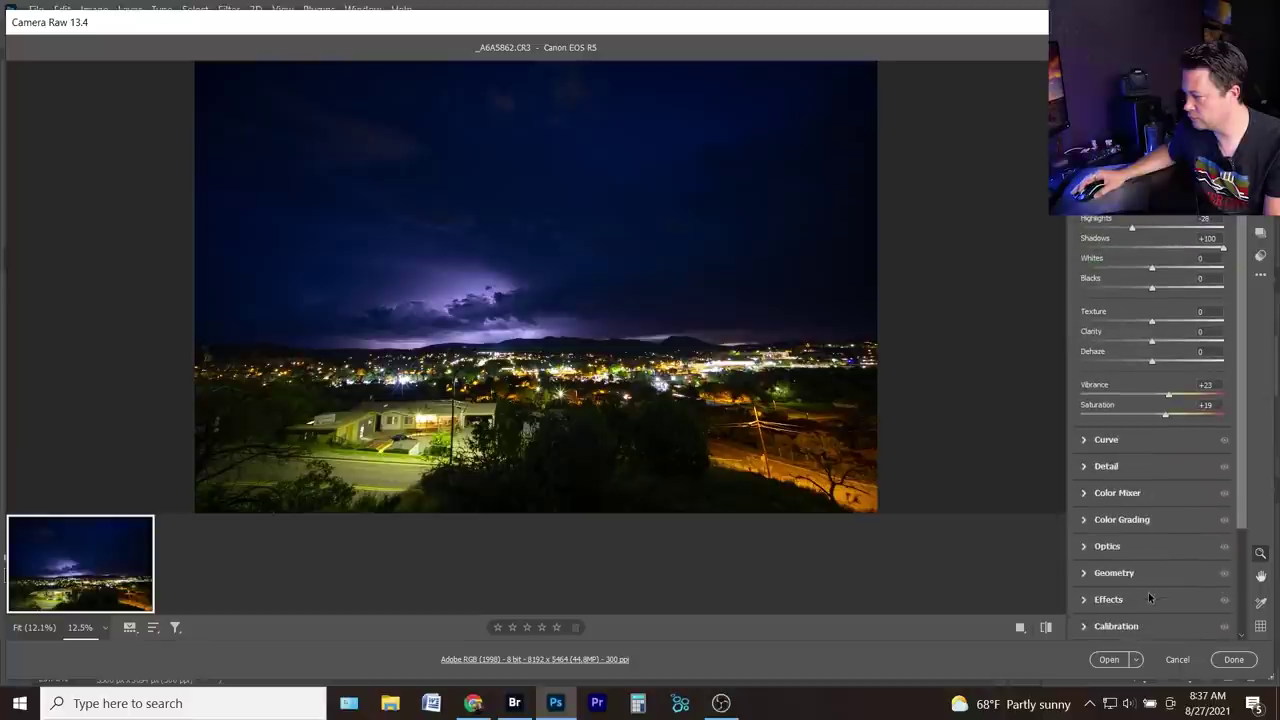
left_click(1112, 545)
left_click_drag(1166, 331, 1161, 330)
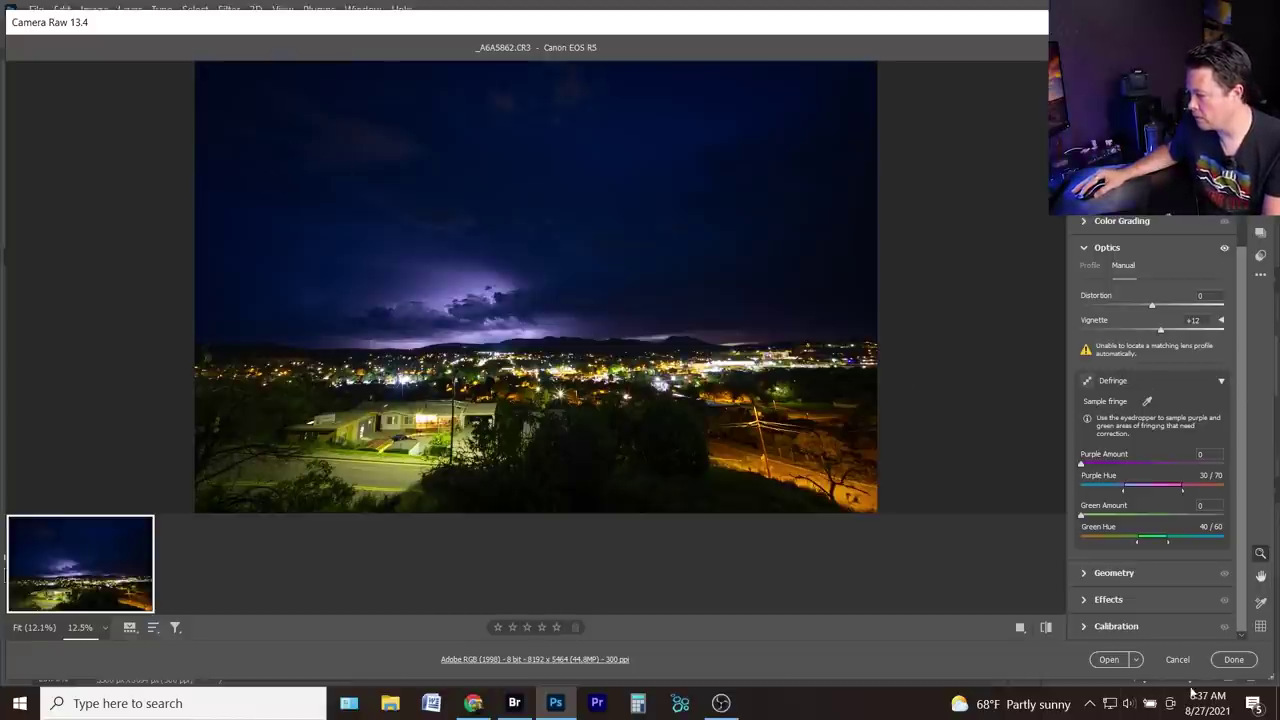
left_click(1110, 661)
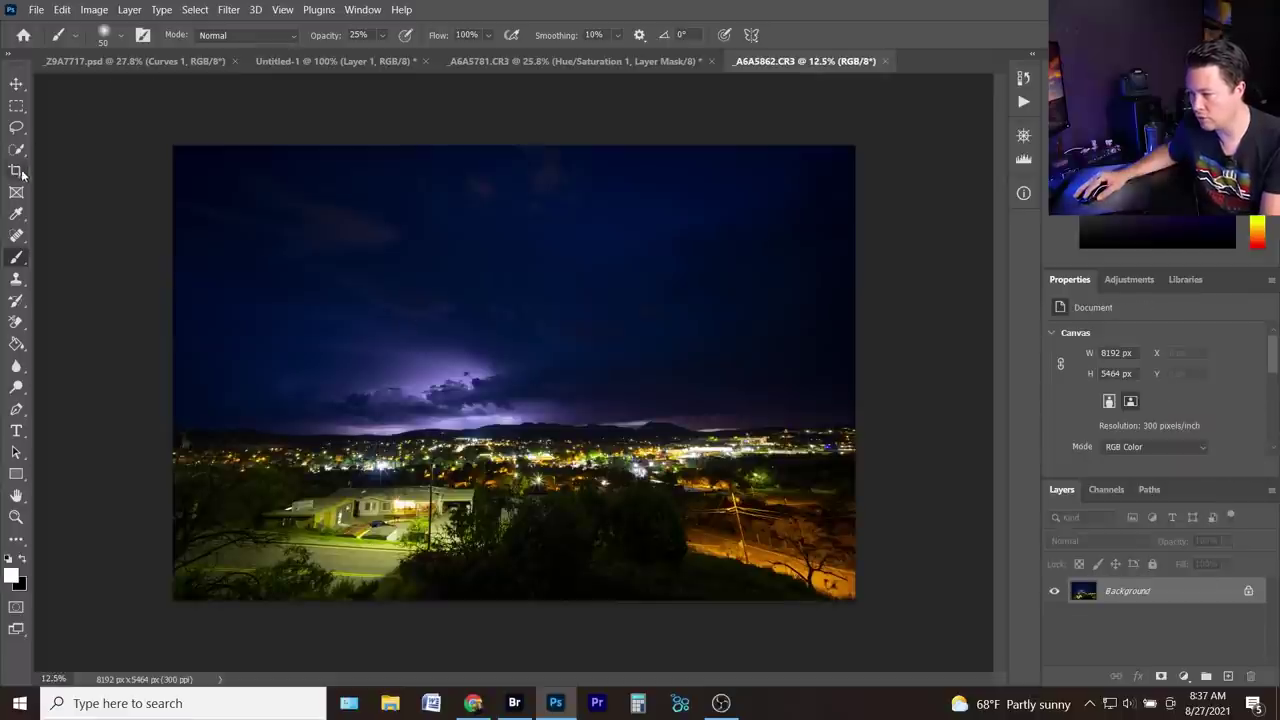
- Crop the night photo at 16:9 to about 5717 x 3216 px around the lit clouds, mountains and town lights, cutting off the foreground
left_click(16, 170)
left_click_drag(176, 565, 240, 531)
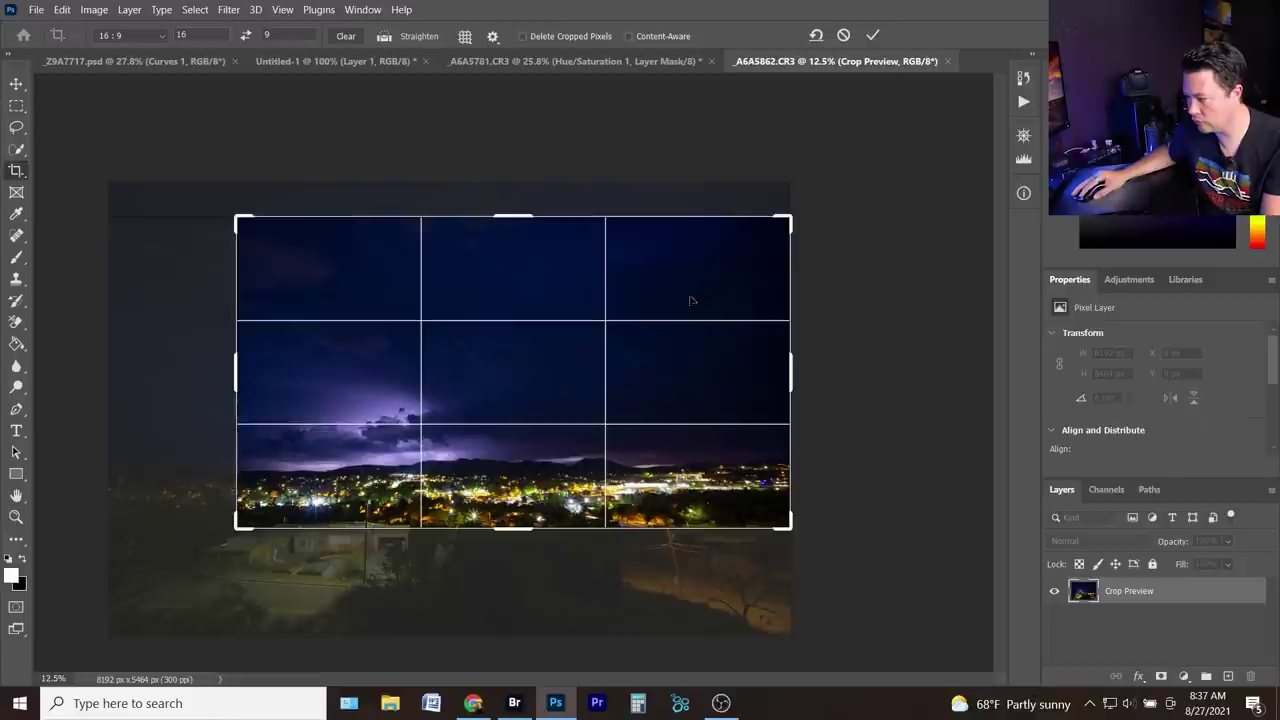
left_click_drag(796, 530, 771, 516)
left_click_drag(773, 232, 748, 240)
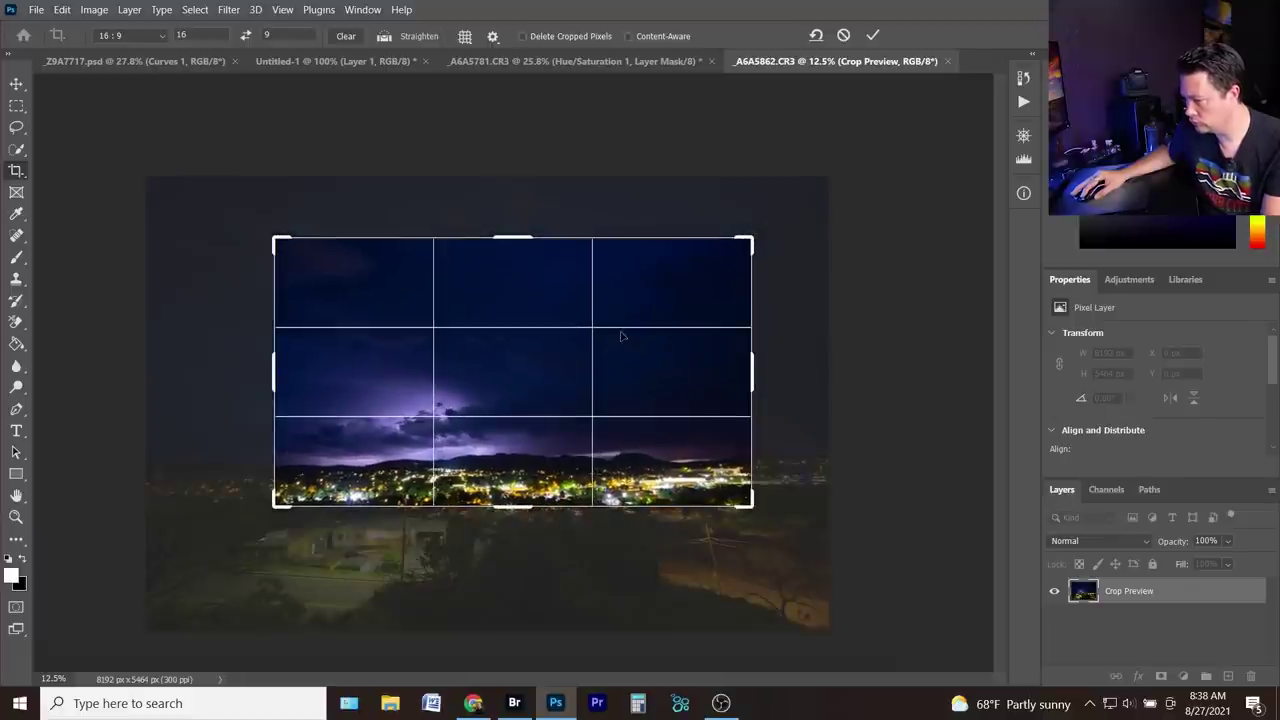
double_click(620, 335)
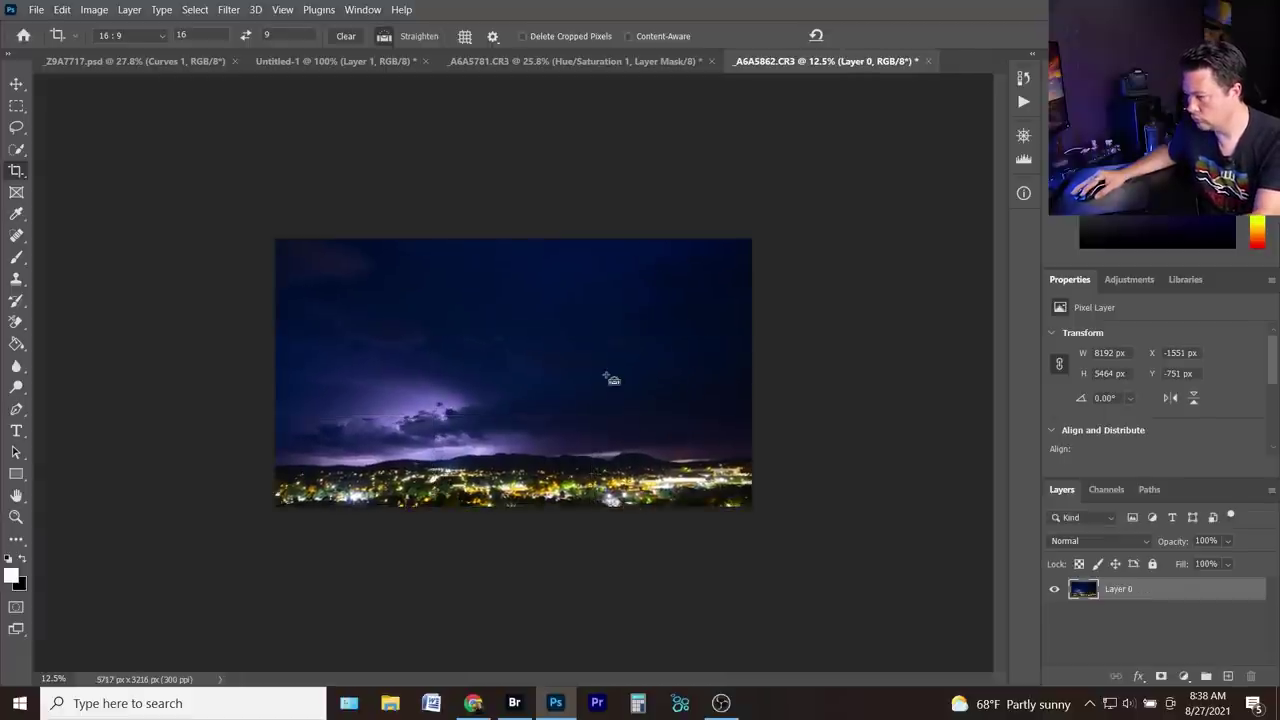
key("ctrl+0")
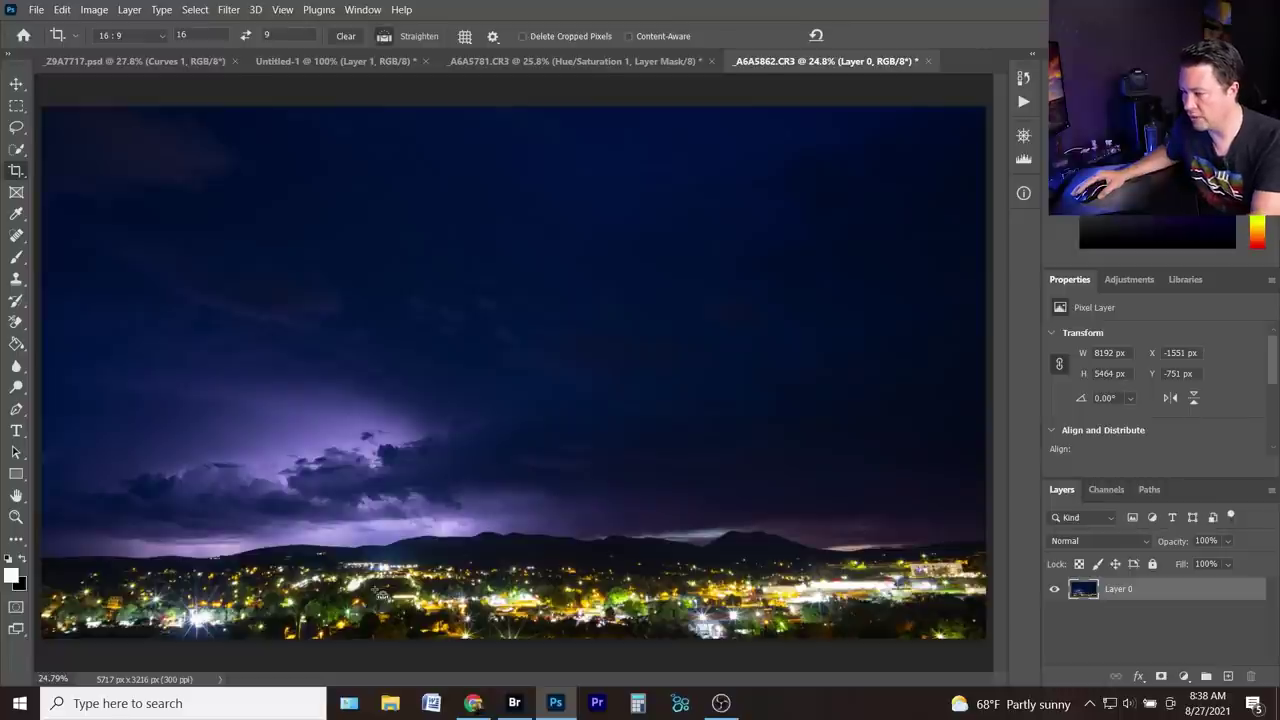
- Switch to the _A6A5781.CR3 lightning photo and view it at 25%
left_click(511, 64)
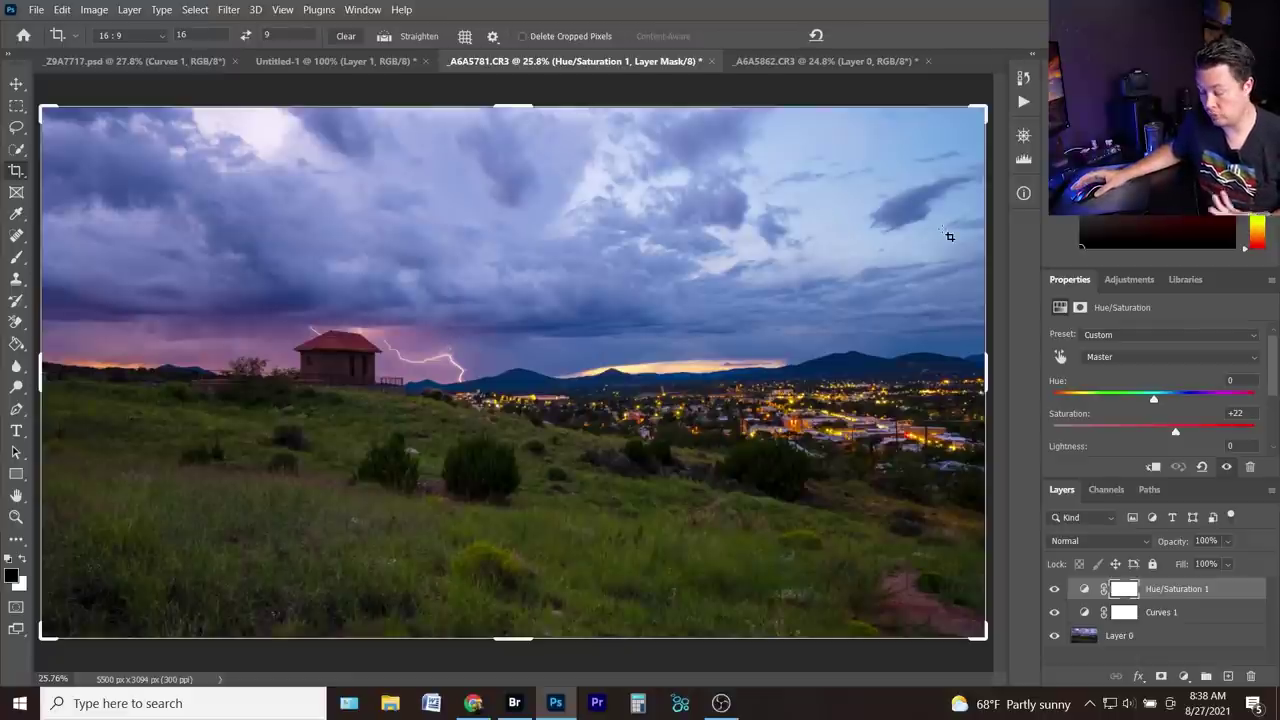
key("ctrl+minus")
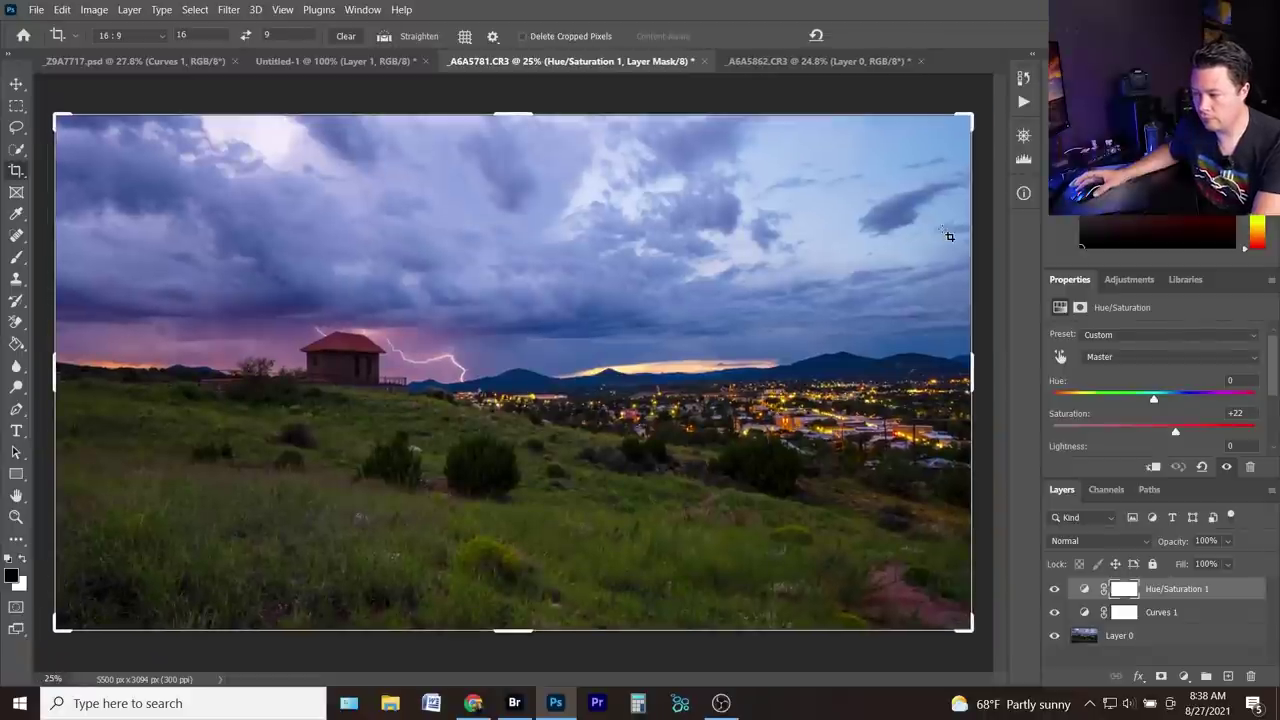